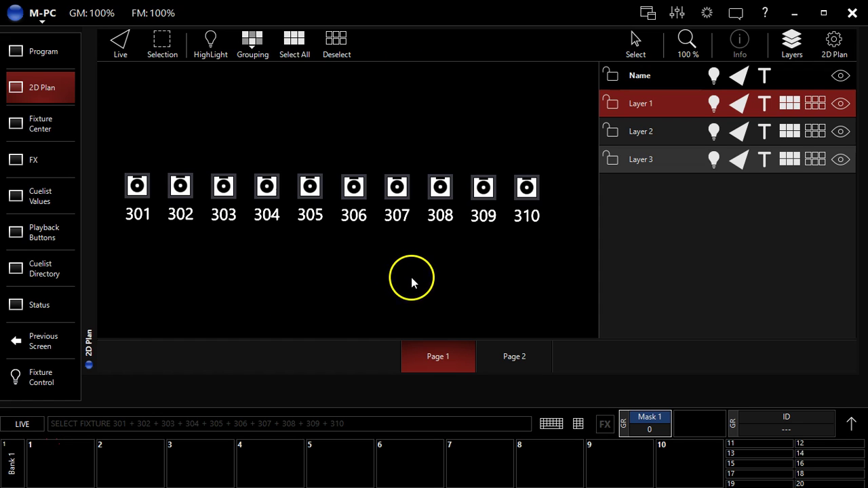
- Try selecting all fixtures 301 to 310 in the 2D plan in both directions, clearing the selection between attempts
left_click_drag(571, 258, 115, 147)
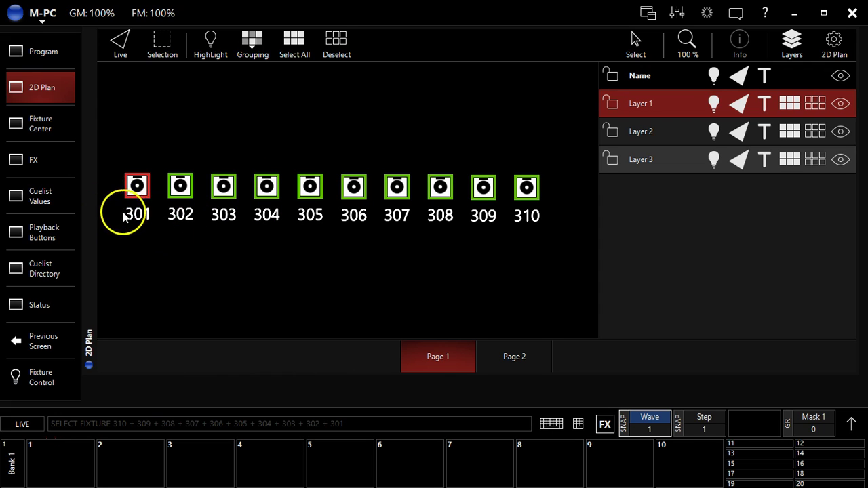
left_click_drag(110, 253, 574, 153)
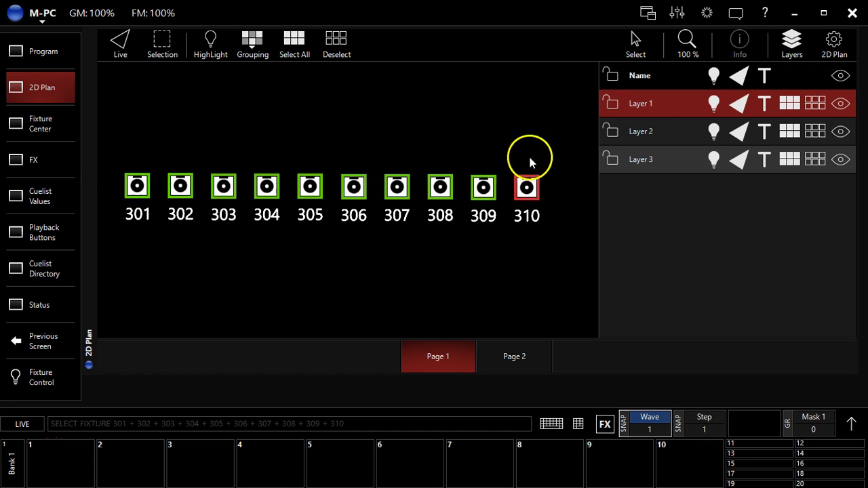
left_click(545, 204)
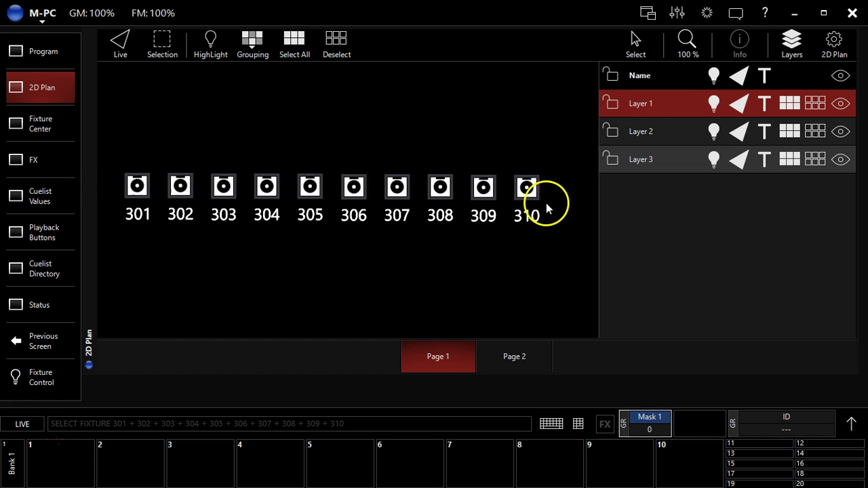
left_click_drag(555, 260, 111, 155)
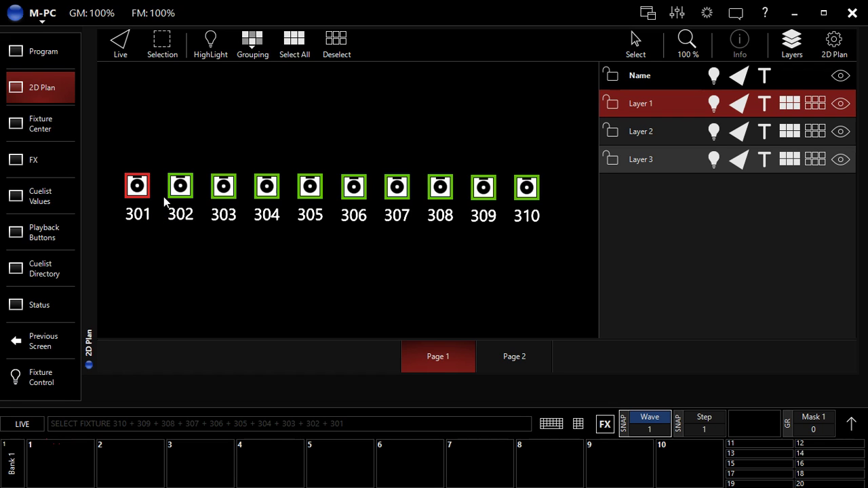
left_click(149, 231)
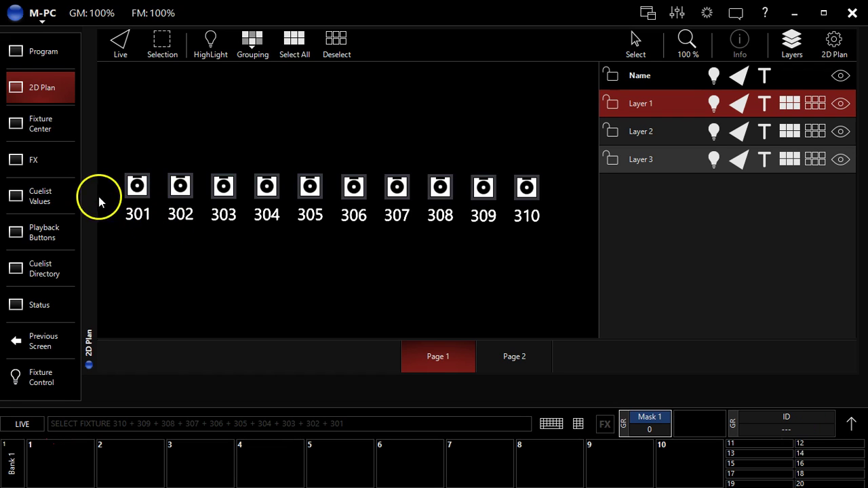
- Select fixtures 301 through 310 in ascending order in the 2D plan and record them as group 1
left_click_drag(105, 224, 549, 159)
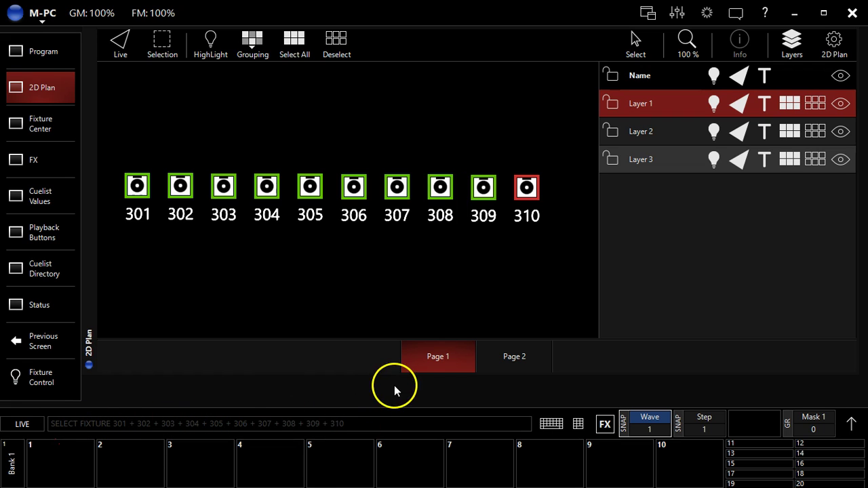
left_click(61, 57)
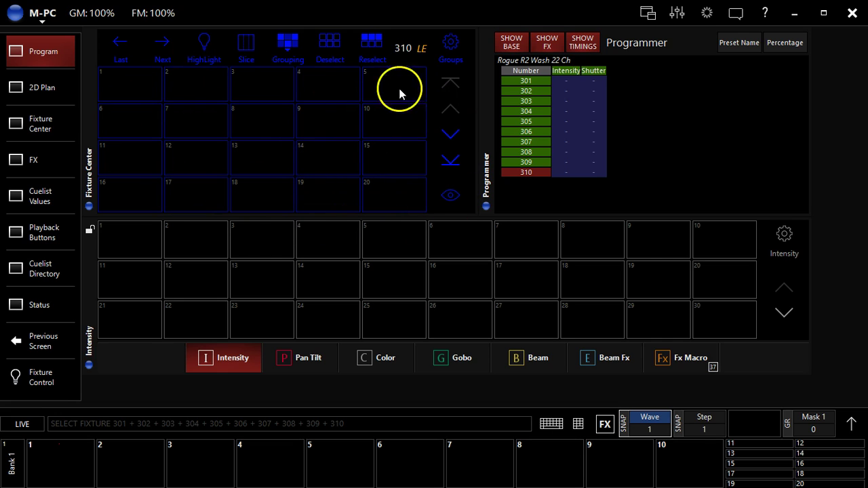
left_click(577, 424)
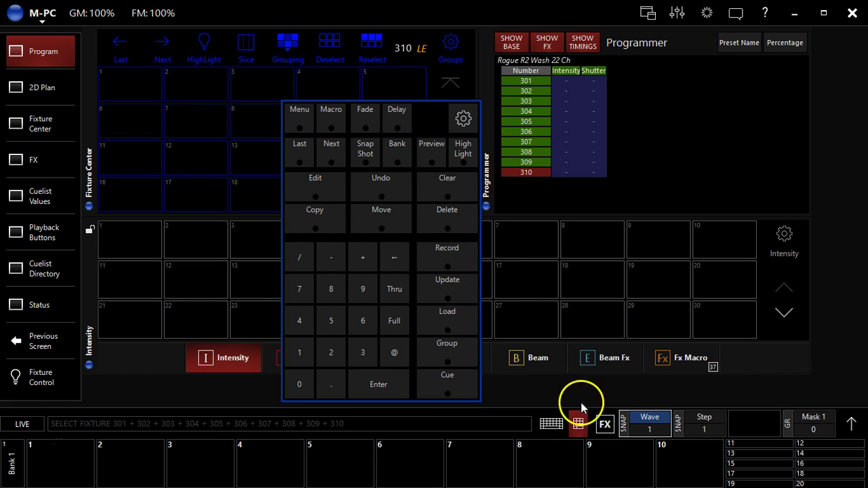
left_click(576, 425)
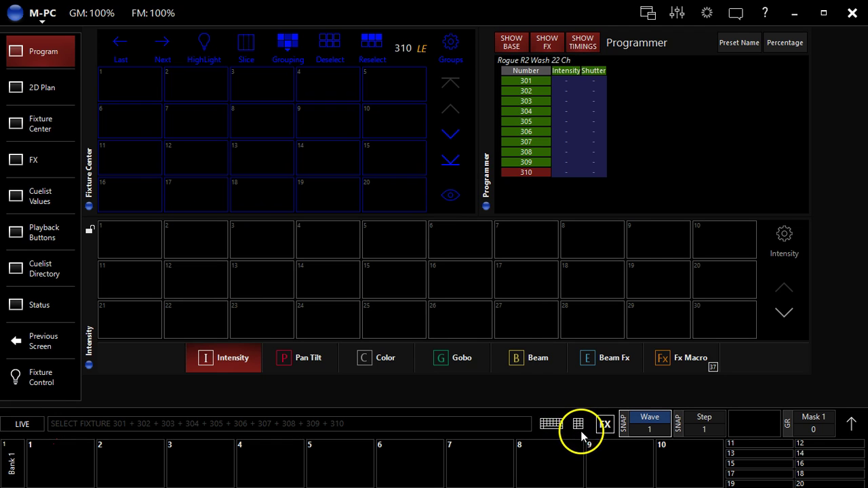
key("r")
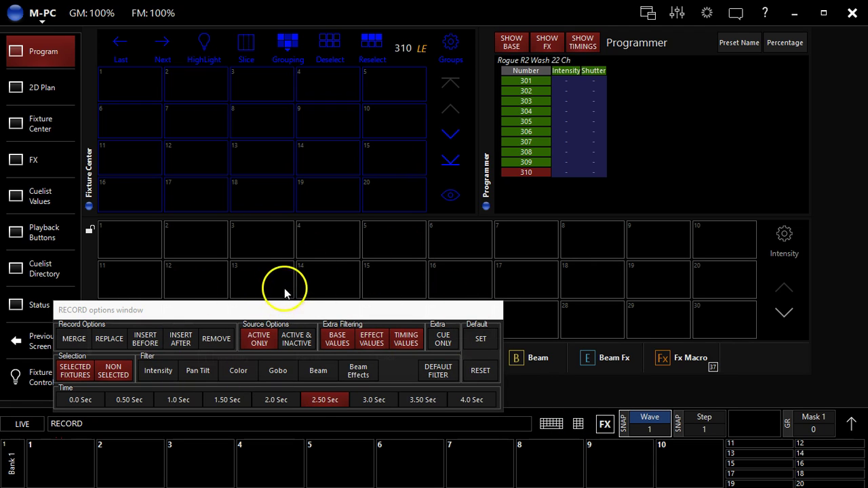
left_click(136, 84)
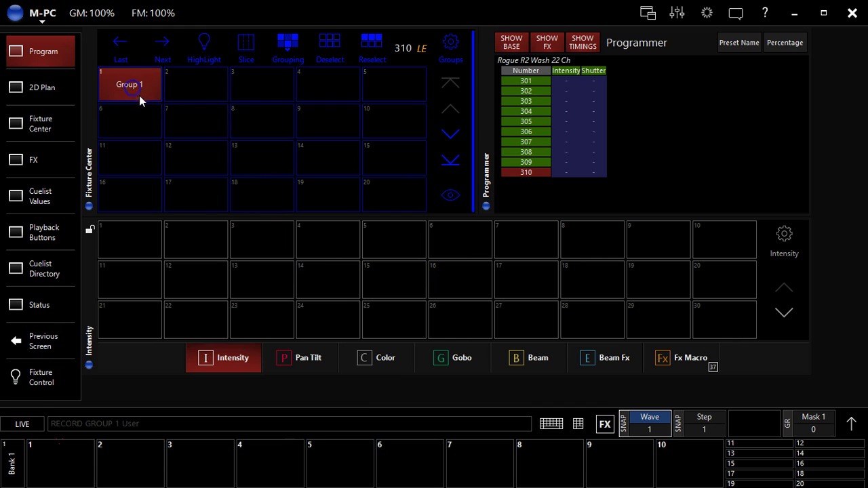
- Rename group 1 as "All Wash's"
left_click(134, 87)
type("All Wash")
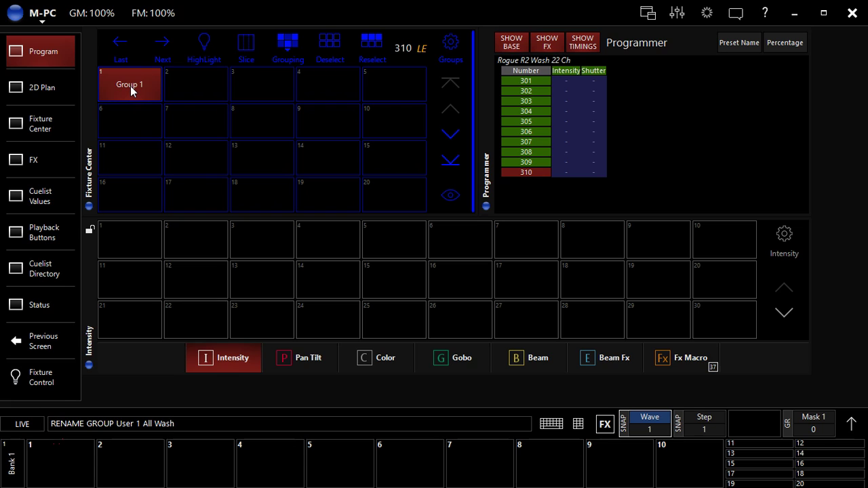
type("'s")
key("Return")
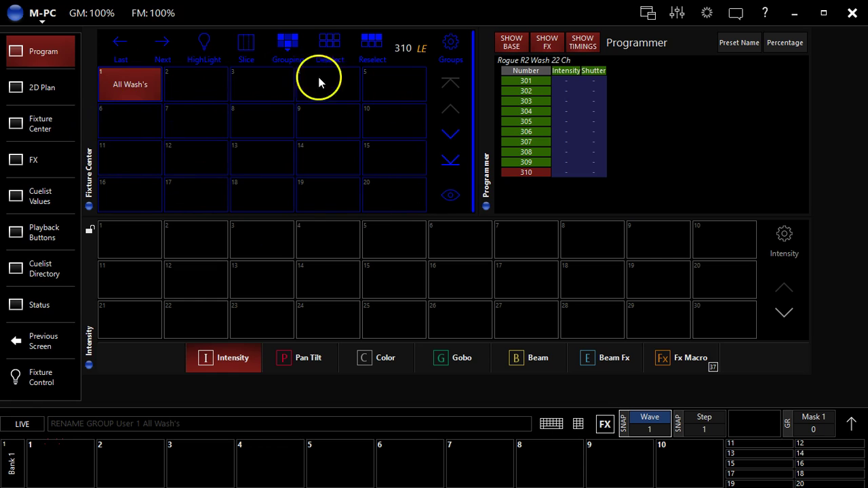
- Review the individual fixtures, the recorded groups and the automatic groups in the Fixture Center
left_click(47, 124)
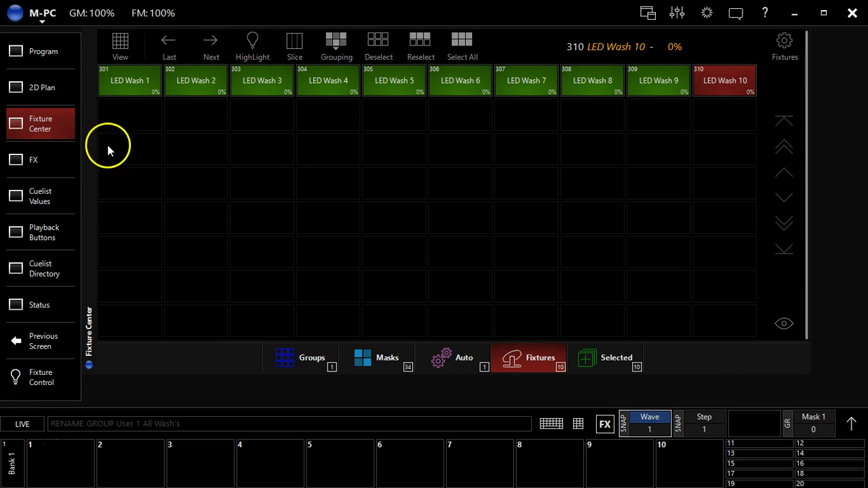
left_click(507, 357)
left_click(728, 127)
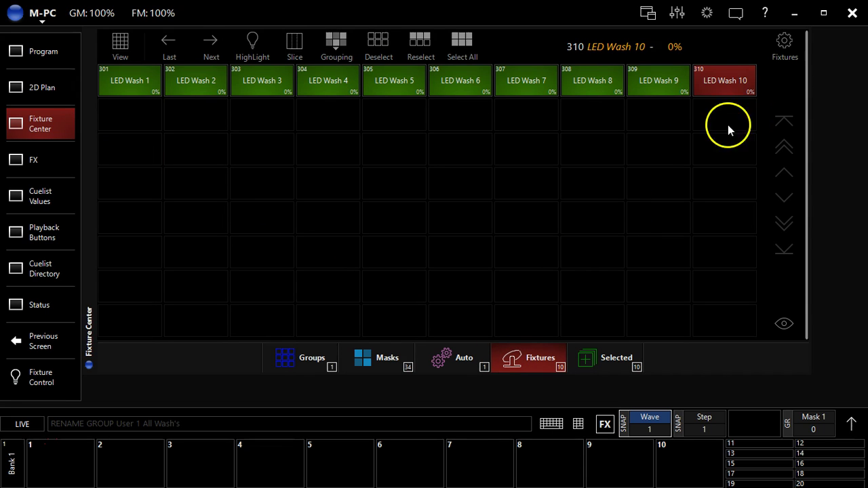
left_click(313, 366)
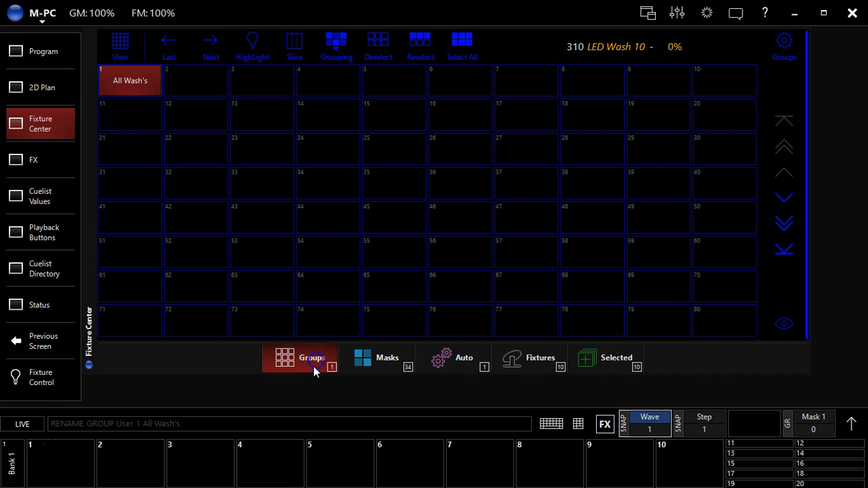
left_click(460, 370)
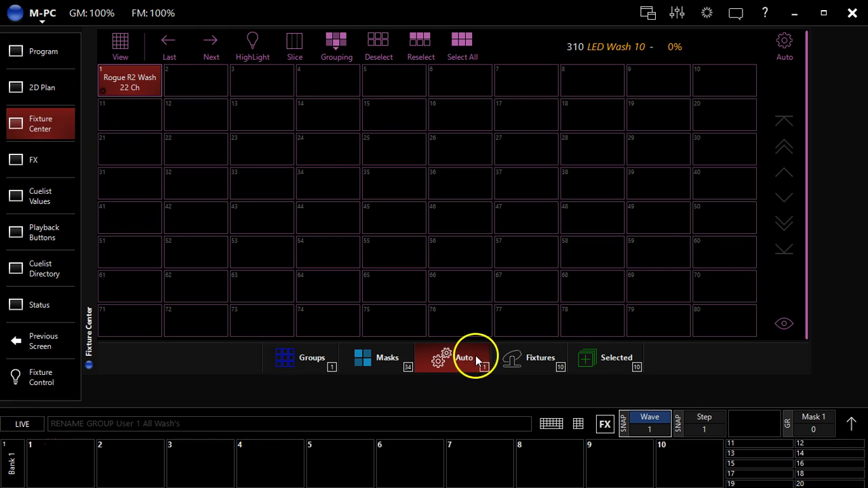
left_click(293, 361)
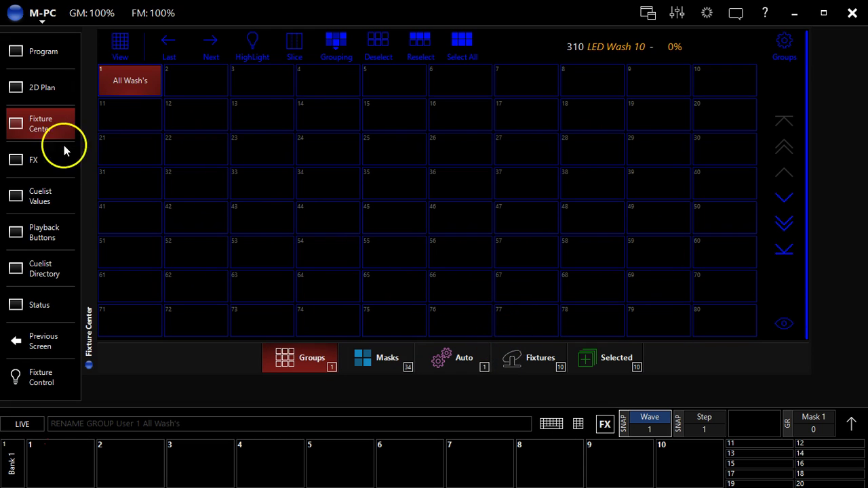
- Clear the selection in the 2D plan and select fixtures 302 to 304 and 307 to 310
left_click(48, 90)
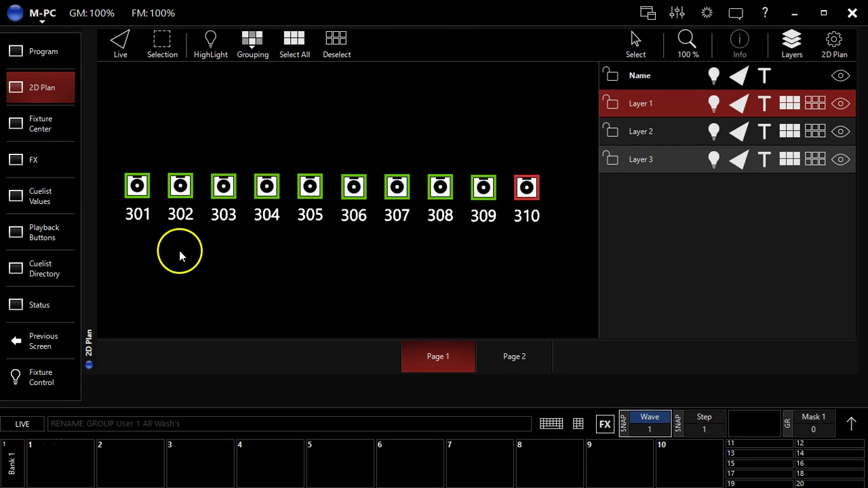
left_click(186, 257)
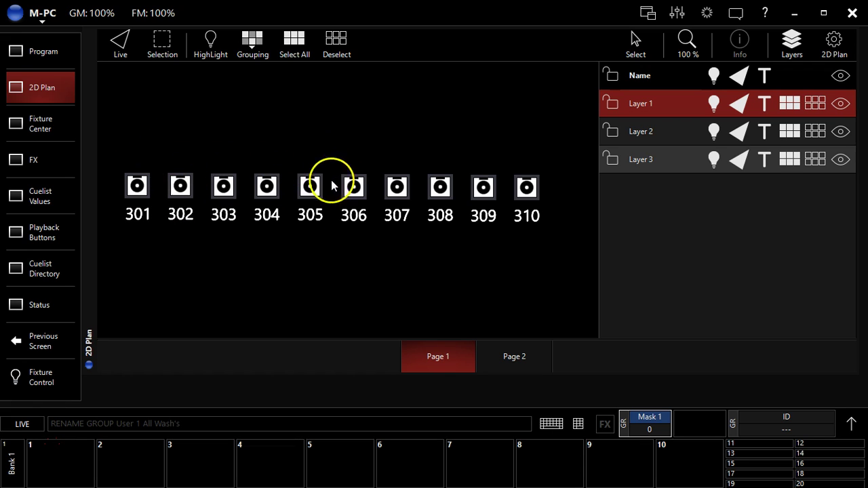
mouse_move(159, 151)
left_mouse_down()
mouse_move(175, 214)
mouse_move(298, 238)
left_mouse_up()
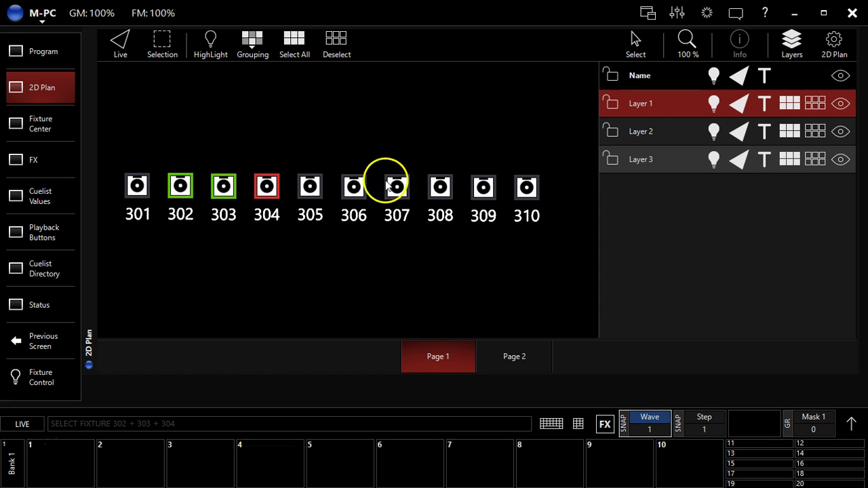
left_click_drag(380, 164, 505, 220)
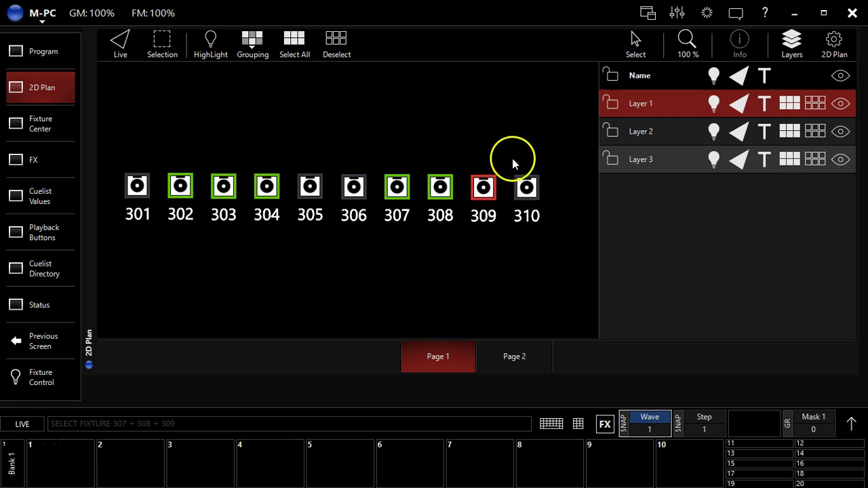
left_click_drag(513, 161, 533, 246)
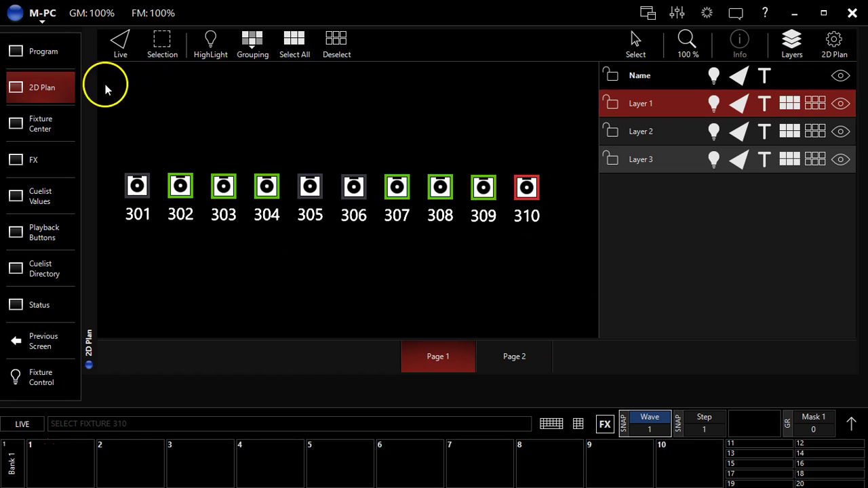
- Record the selected fixtures as group 20 in the Fixture Center and name it with the owner's first-name possessive followed by "weird group"
left_click(59, 60)
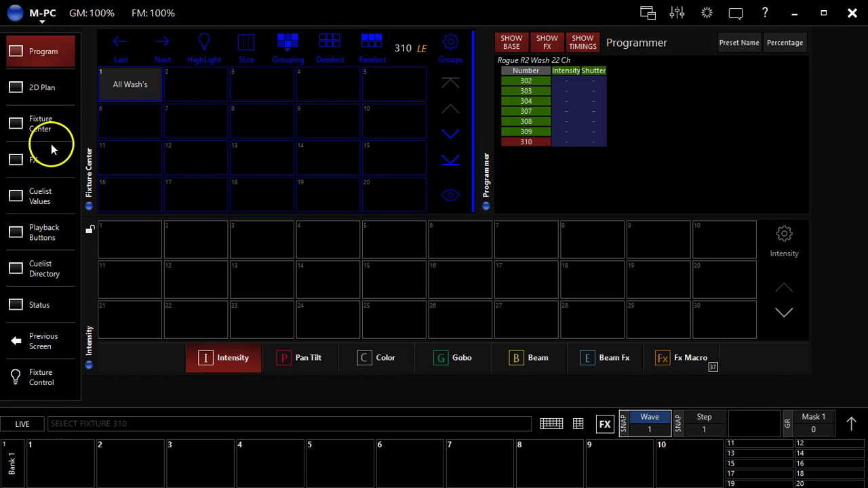
left_click(49, 130)
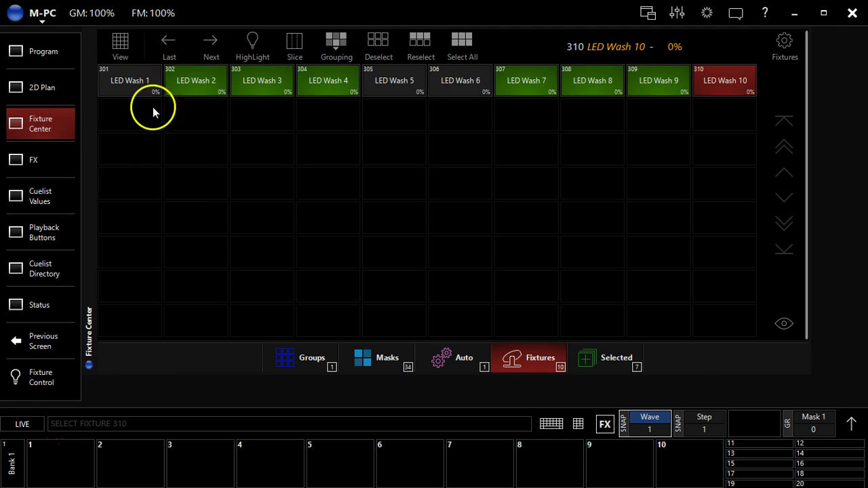
left_click(302, 361)
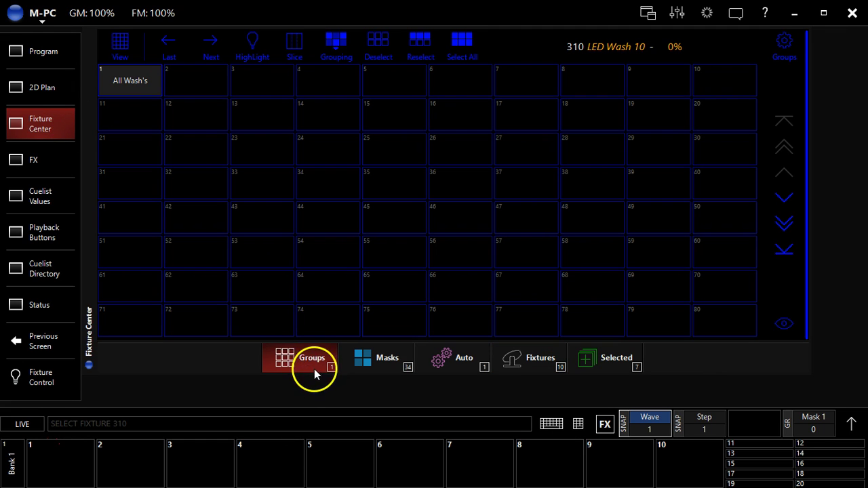
key("r")
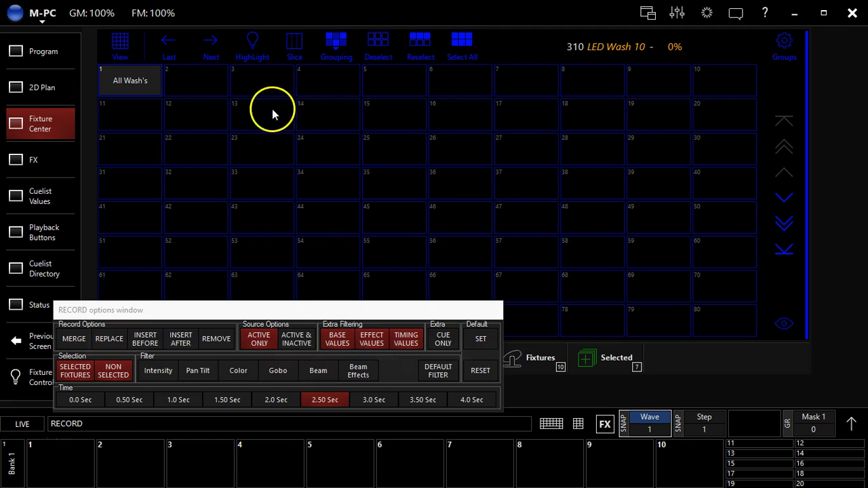
left_click(707, 123)
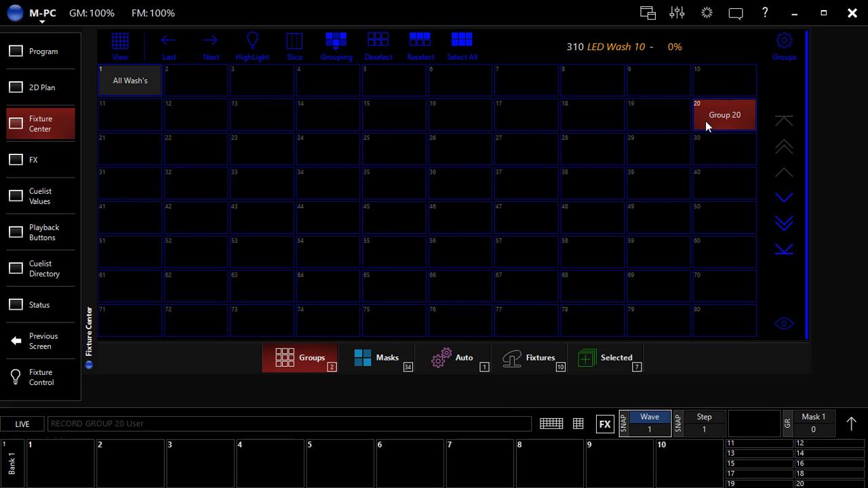
type("David's weird group")
key("Return")
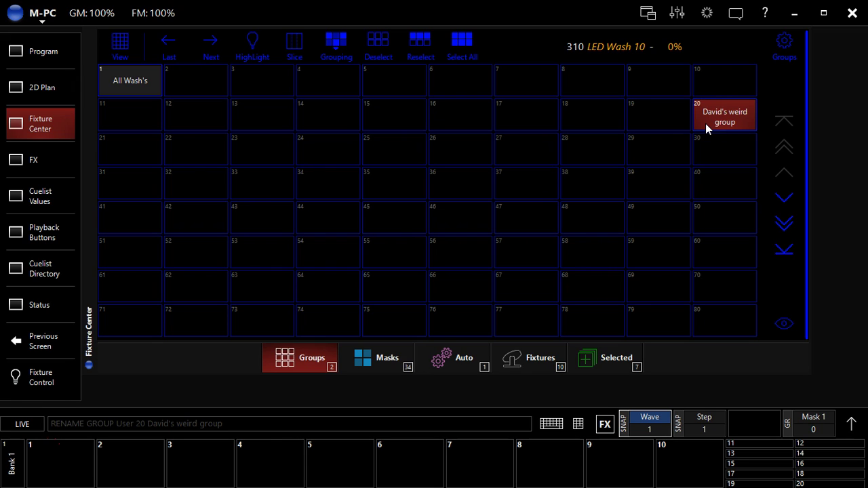
- Clear the fixture selection, recall group 20, and rename it to the owner's first name only before deselecting it
left_click(706, 128)
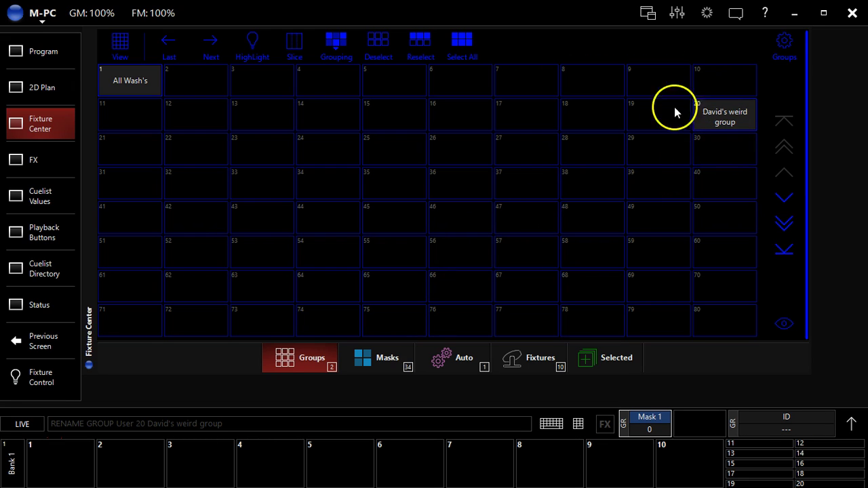
left_click(714, 115)
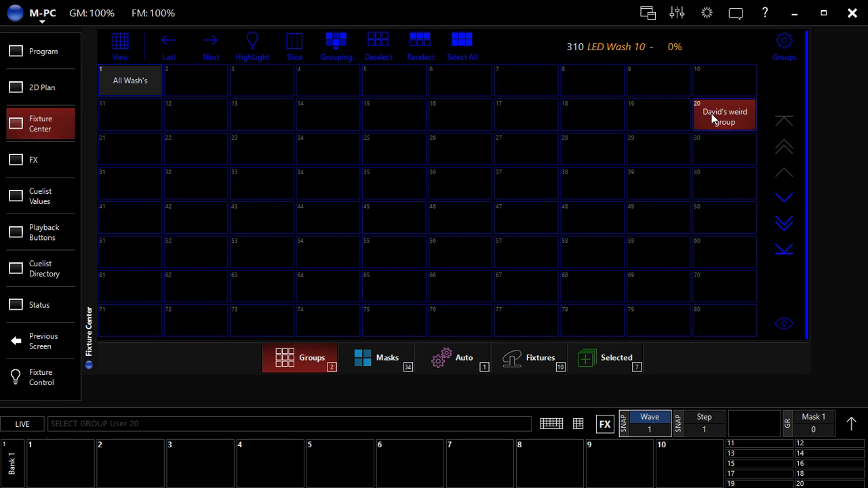
type("David")
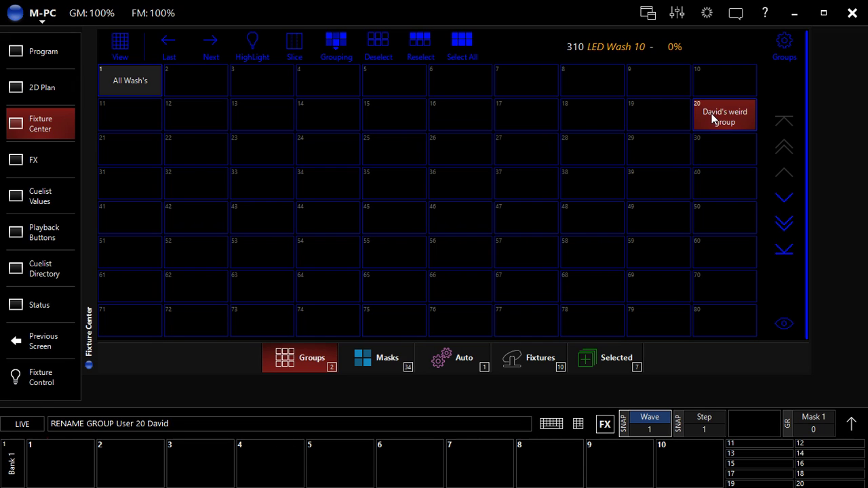
key("Return")
type("ser 20 David")
key("Return")
left_click(643, 236)
left_click(692, 170)
left_click(256, 440)
left_click(253, 423)
- Rename group 20 to the owner's first-name possessive followed by "odd group"
left_click(725, 112)
type("david")
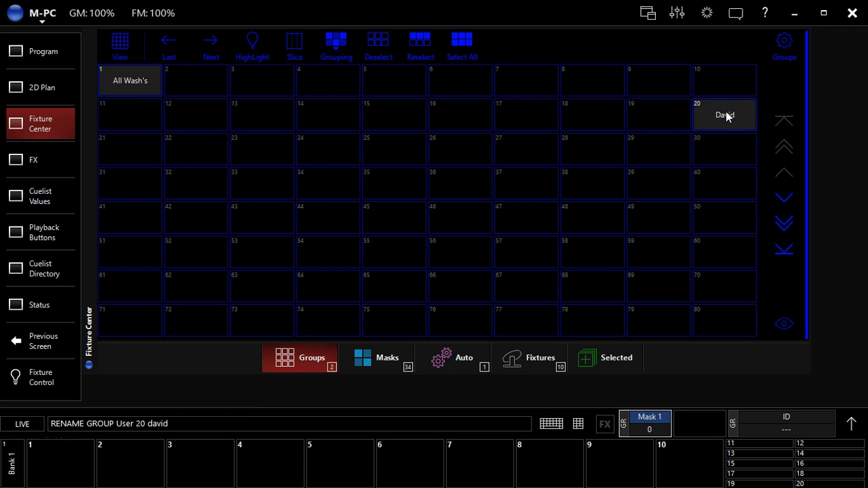
type("'ss odd group")
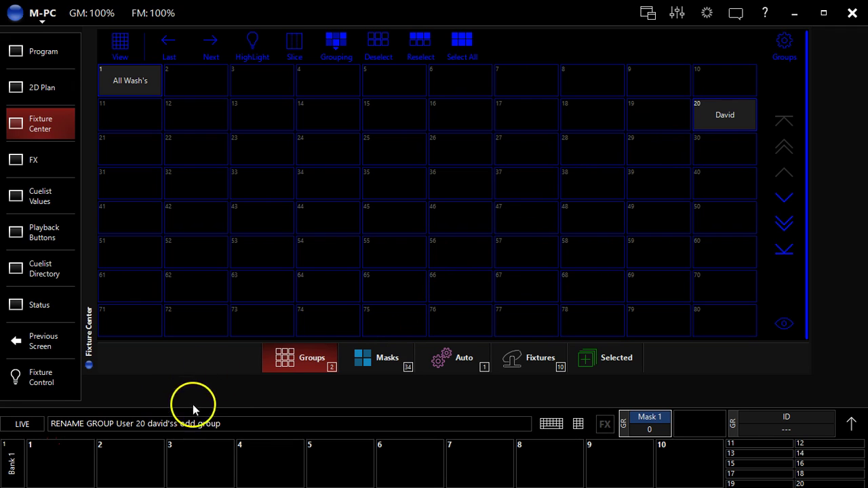
key("BackSpace")
key("BackSpace")
key("BackSpace")
key("BackSpace")
key("BackSpace")
key("BackSpace")
key("BackSpace")
key("BackSpace")
key("BackSpace")
key("BackSpace")
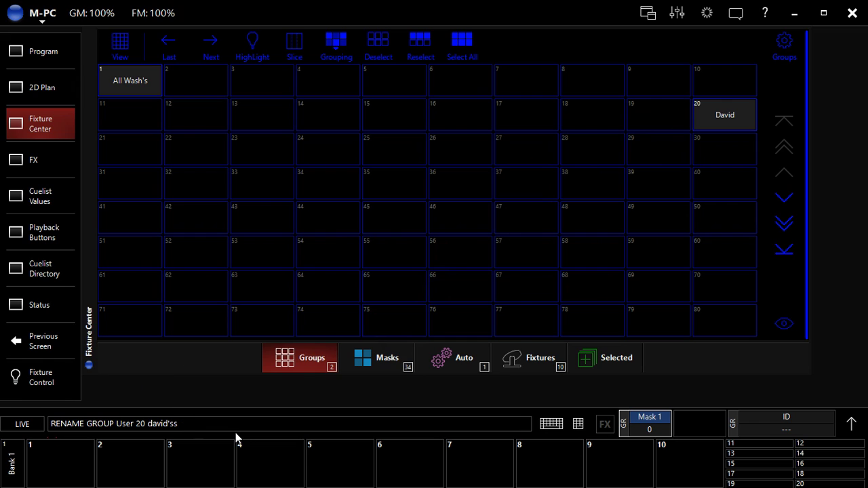
type("odd group")
key("Return")
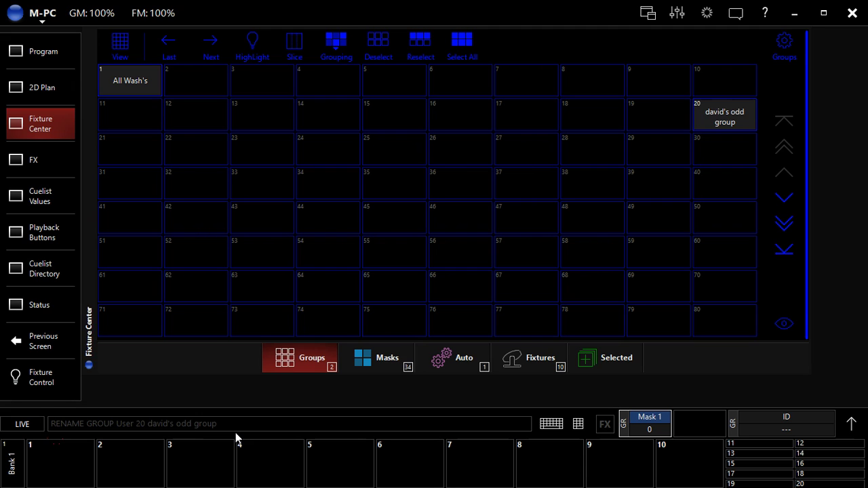
- Recall group 20 and clear it, select the All Wash's group, and review its fixtures in the list of selected fixtures
left_click(705, 114)
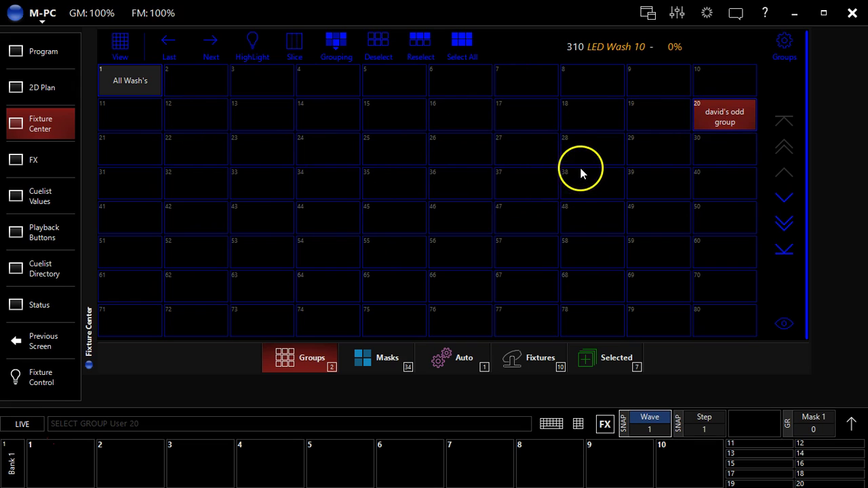
key("Escape")
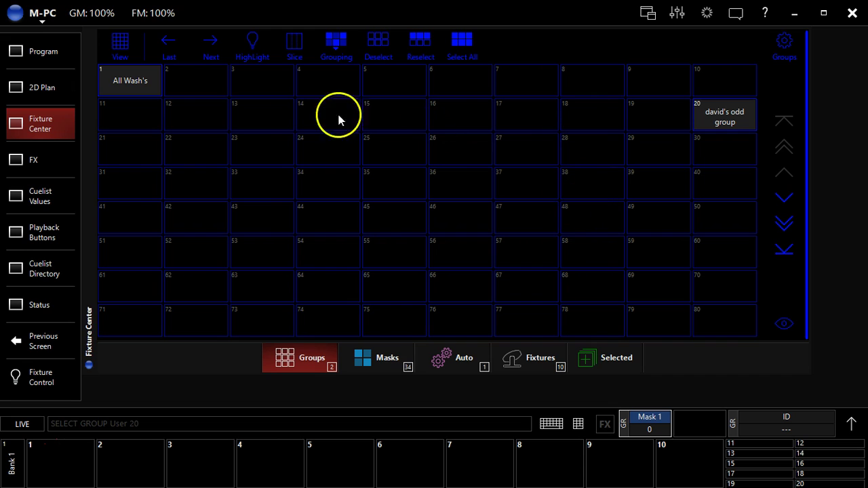
left_click(106, 73)
left_click(123, 82)
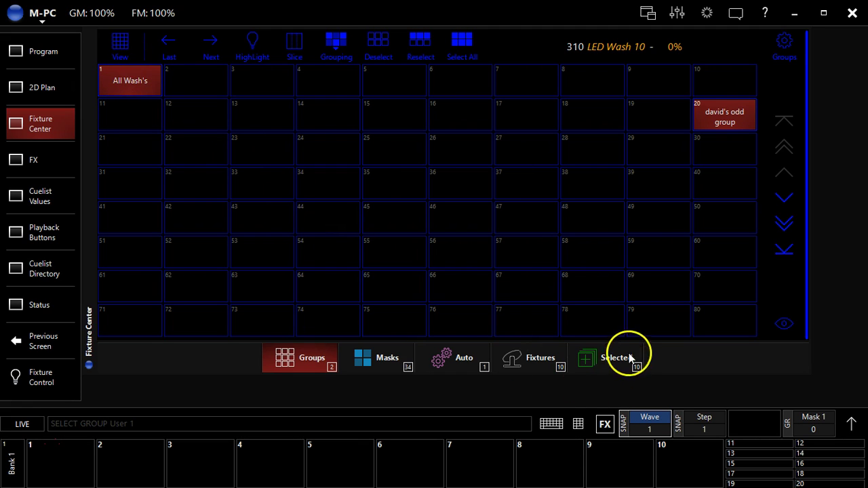
left_click(607, 357)
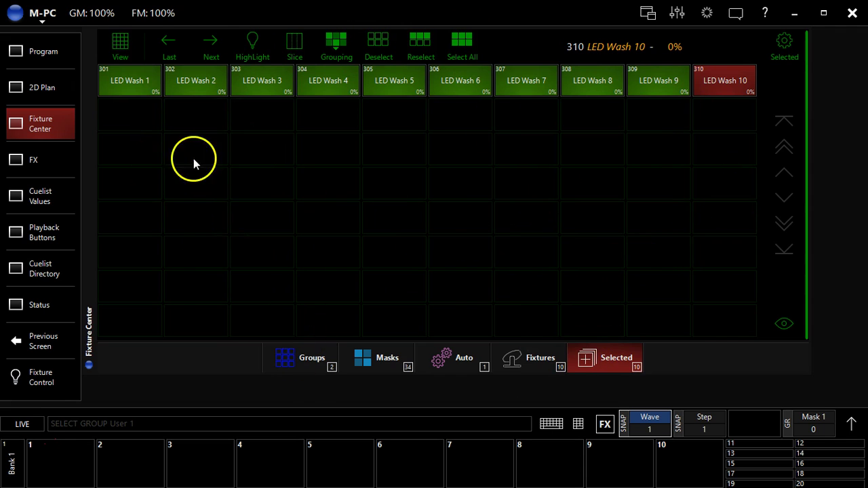
left_click(308, 361)
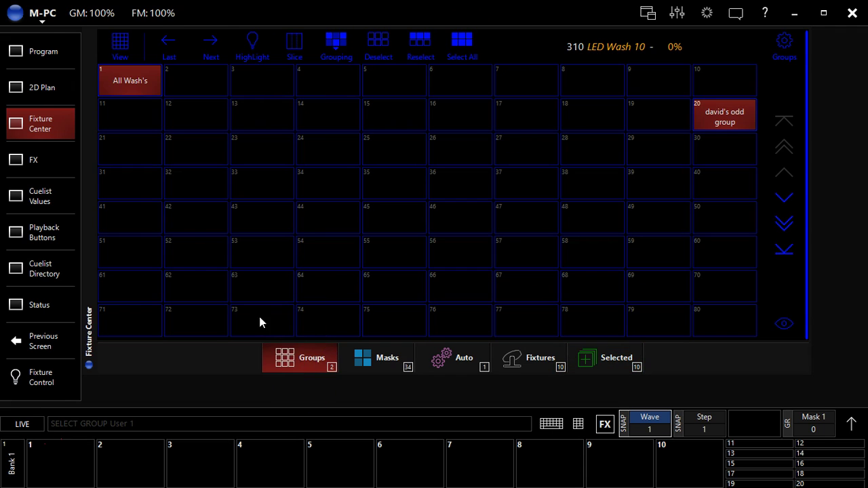
- Switch to the Program screen and set the fixture grouping mode to Every with mask value 2
left_click(43, 50)
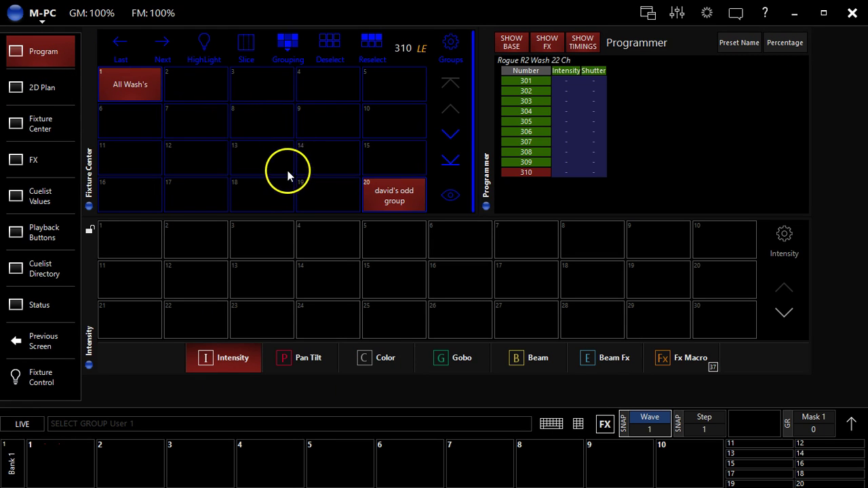
left_click(288, 51)
left_click(289, 46)
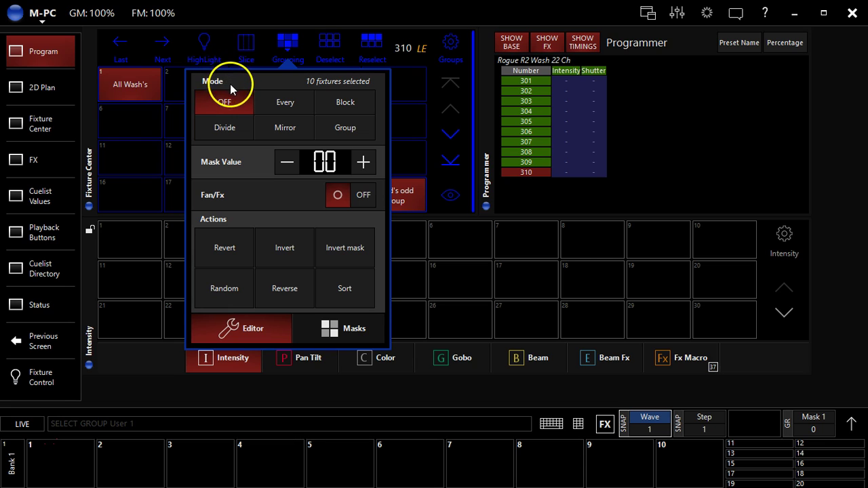
left_click(275, 105)
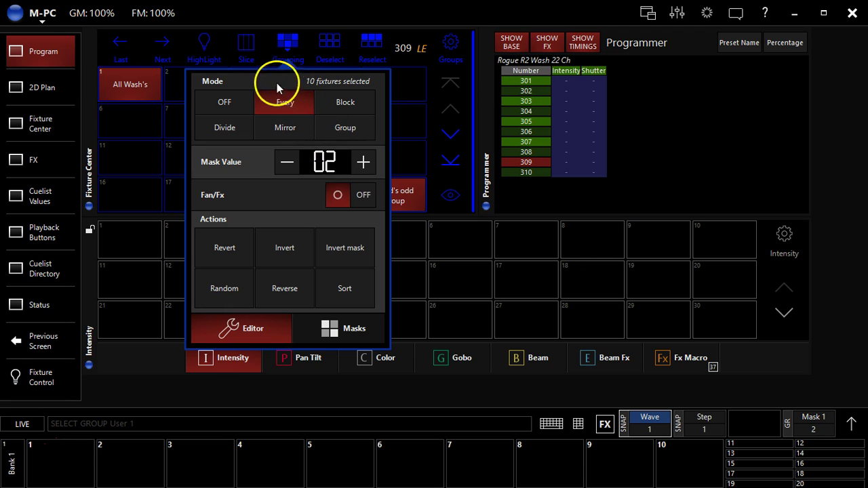
- Try mask values 3 and 4 in Every mode and return the mask value to 2
left_click(363, 163)
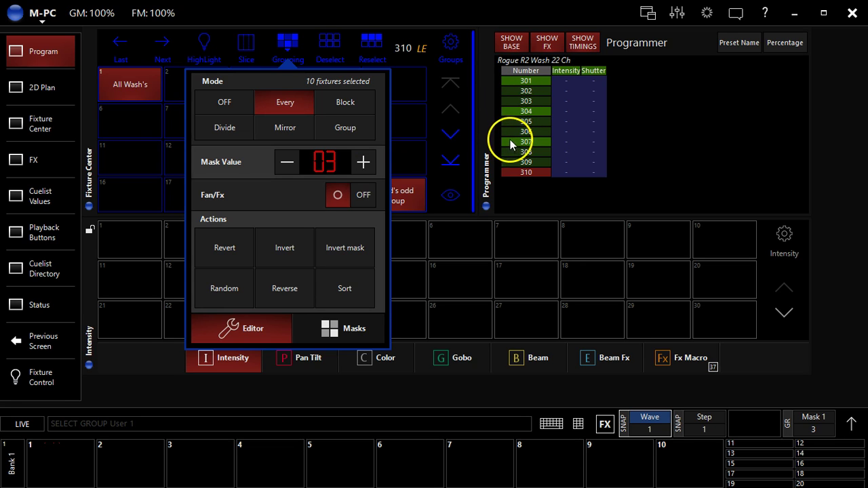
left_click(362, 162)
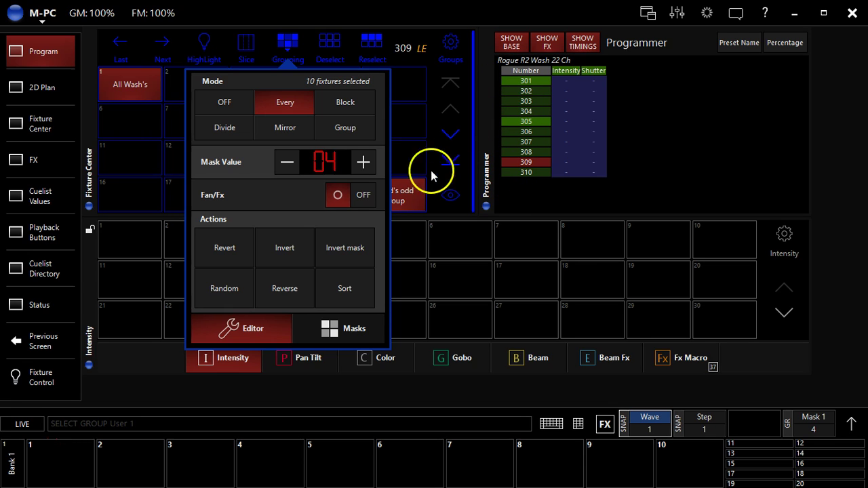
left_click(285, 163)
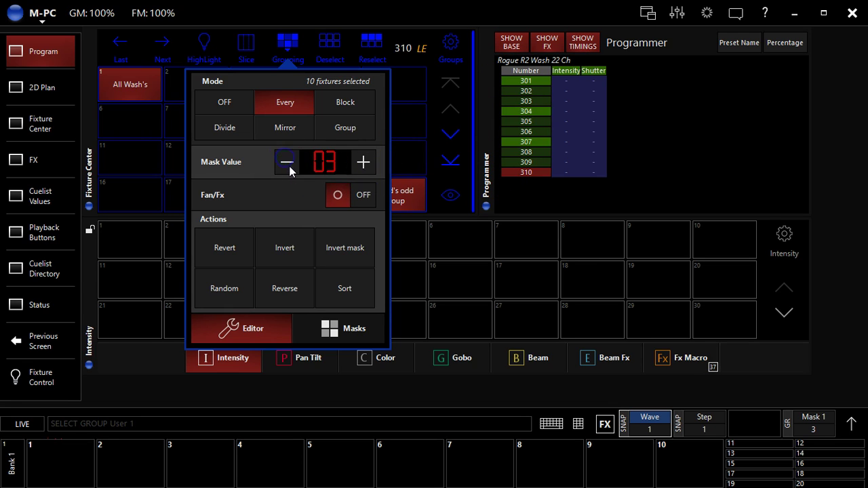
left_click(287, 163)
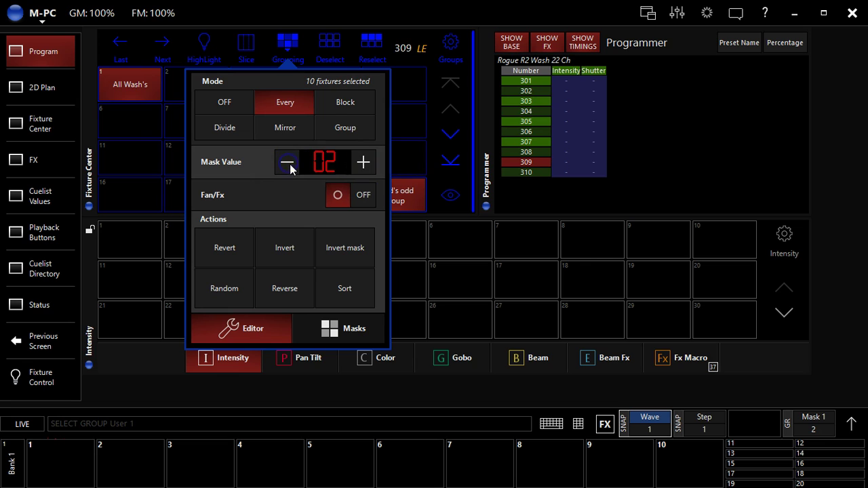
- Set the grouping mode to Block with mask value 2 and step through the fixture pairs back to 301 and 302
left_click(332, 103)
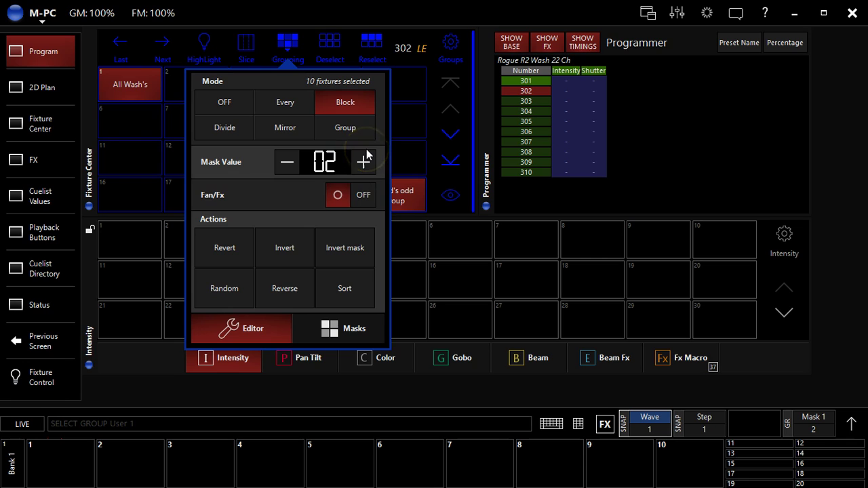
key("Right")
key("Right")
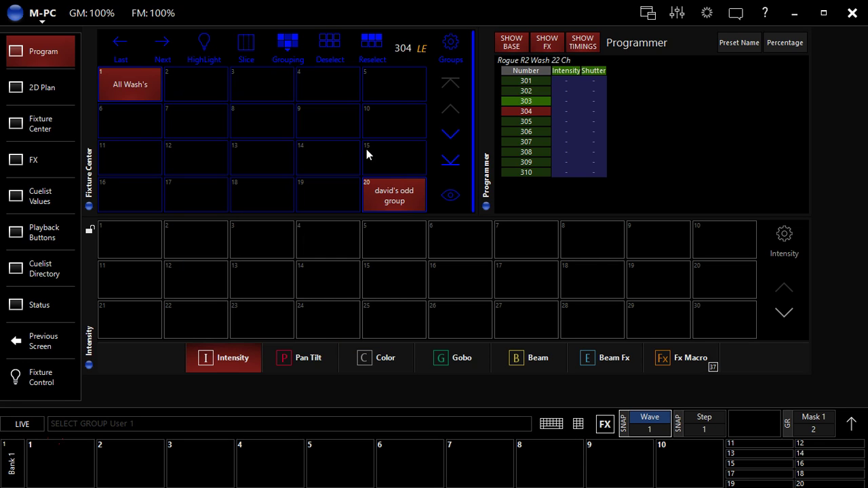
key("Right")
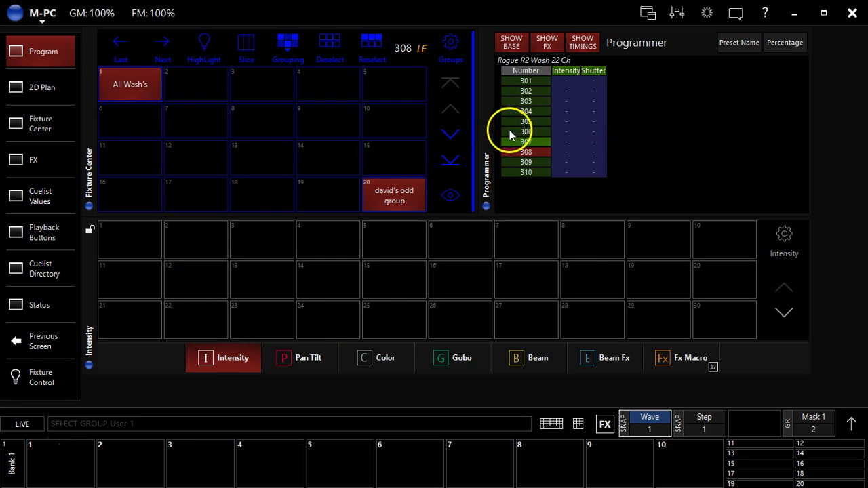
key("Right")
key("Right")
key("Right")
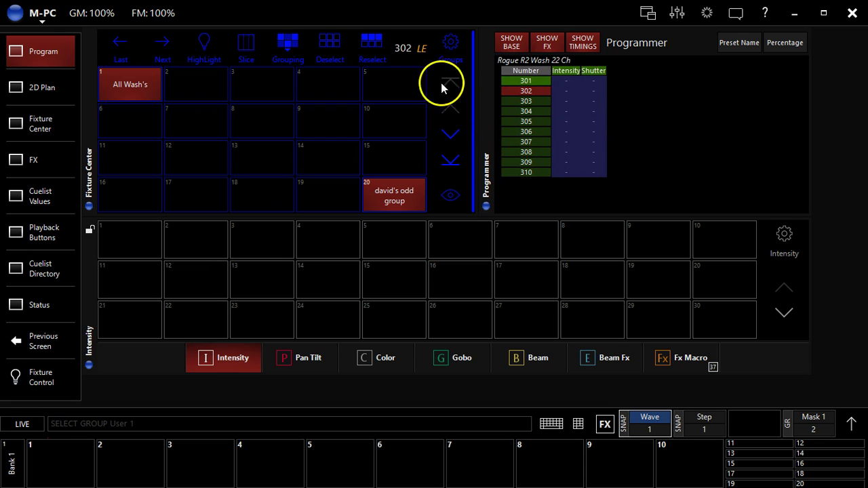
key("Right")
key("Right")
key("Right")
key("Right")
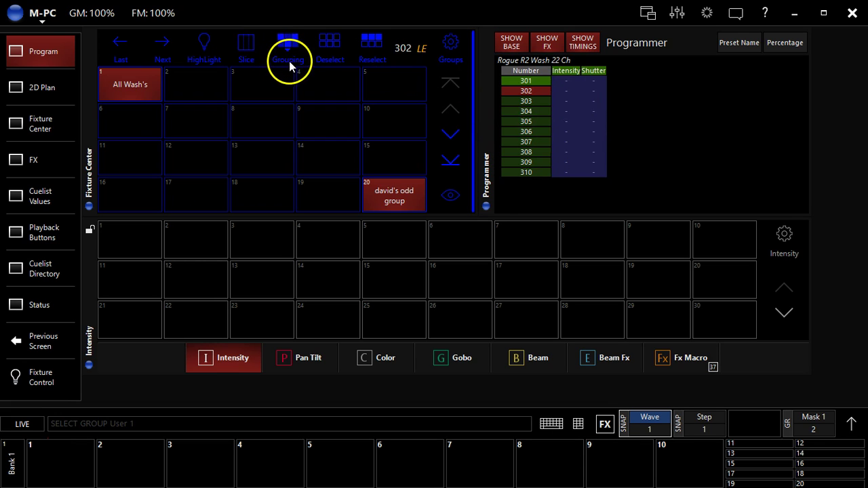
- Try higher mask values in Block mode and return the mask value to 2
left_click(290, 45)
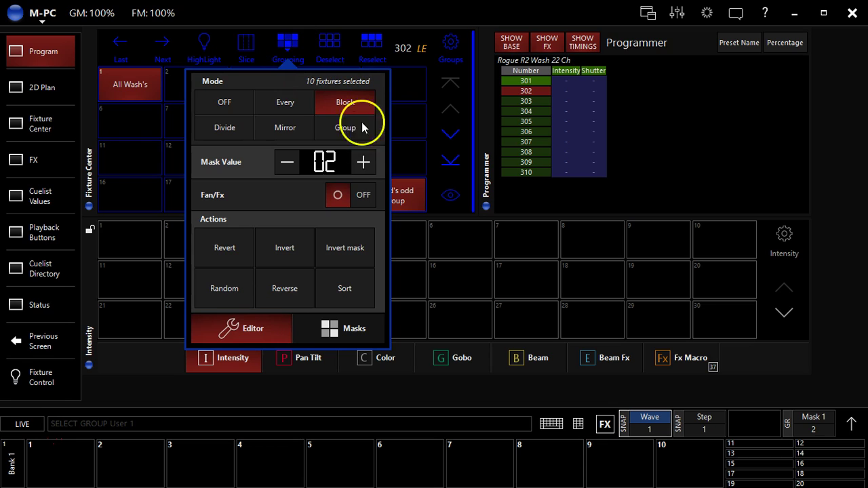
left_click(364, 164)
left_click(364, 163)
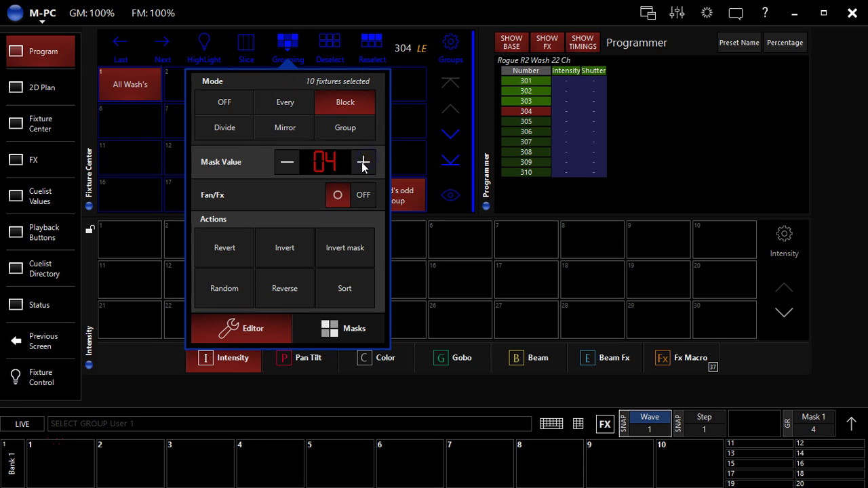
left_click(364, 163)
left_click(287, 161)
left_click(287, 162)
left_click(287, 161)
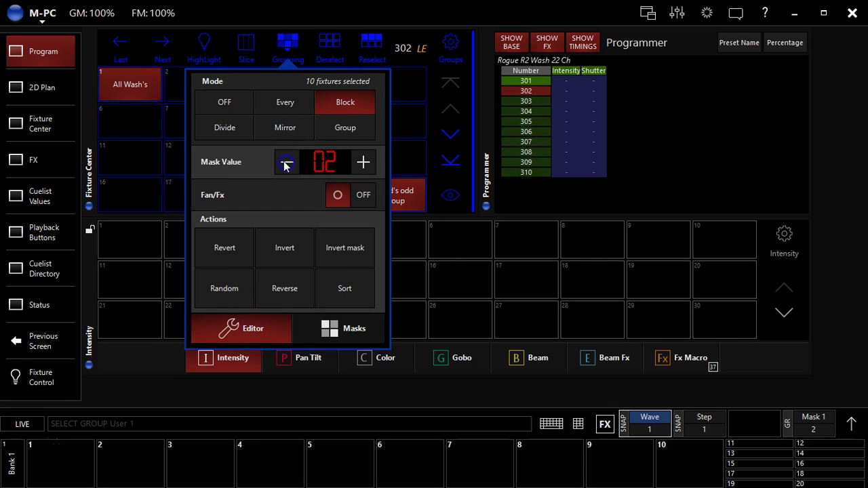
- Set the grouping mode to Divide with mask value 2 and close the grouping options
left_click(218, 132)
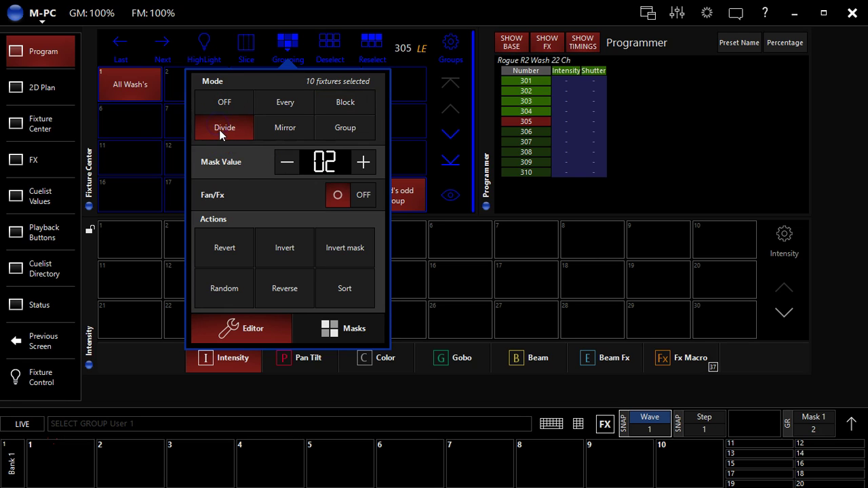
left_click(294, 159)
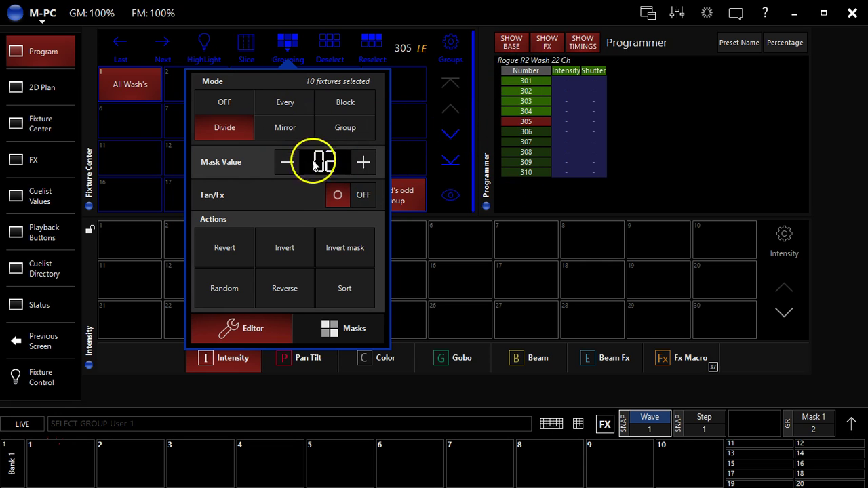
left_click(517, 120)
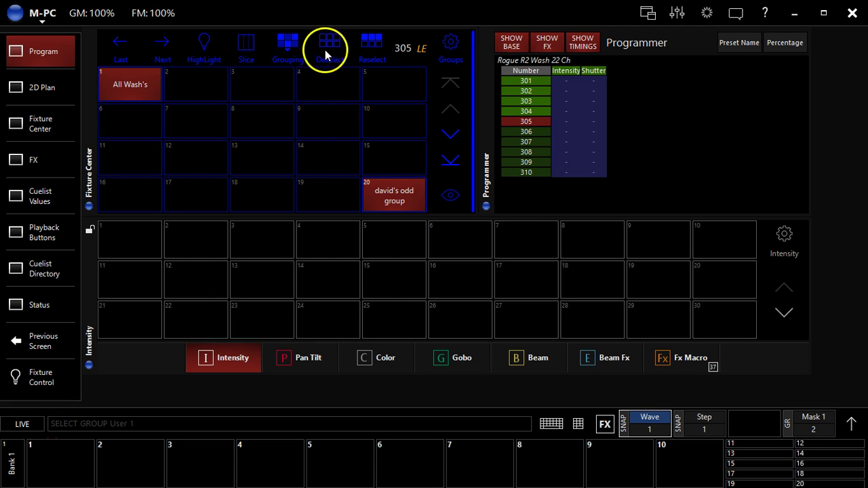
- Set the grouping mode to Mirror and try different mask values, leaving the mask value at 4
left_click(294, 47)
left_click(270, 129)
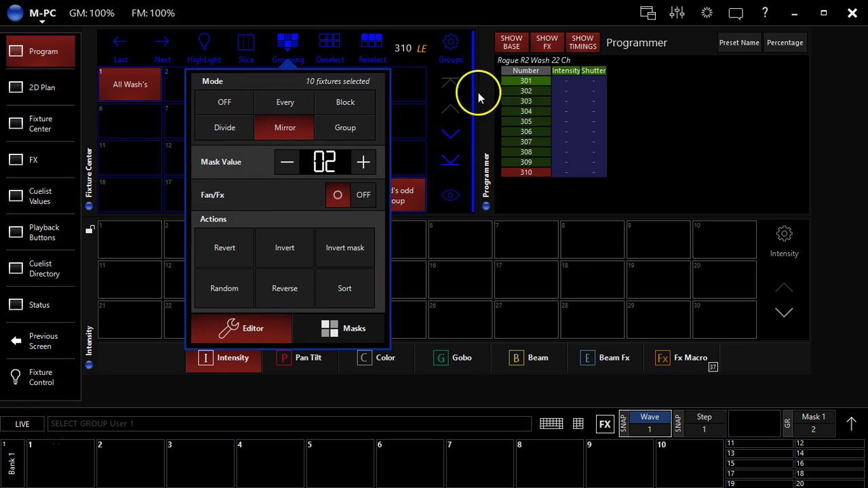
left_click(361, 162)
left_click(363, 163)
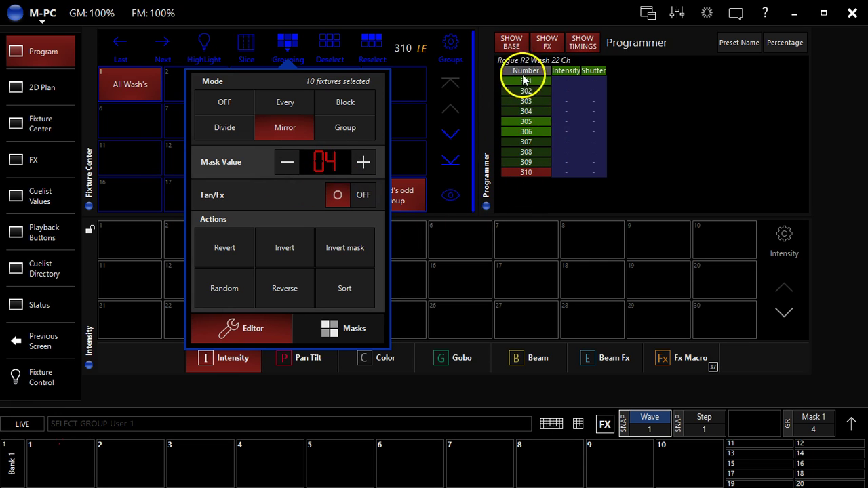
left_click(363, 163)
left_click(364, 164)
left_click(365, 164)
left_click(365, 164)
left_click(364, 163)
left_click(364, 164)
left_click(288, 163)
left_click(289, 163)
left_click(288, 163)
left_click(289, 163)
left_click(290, 165)
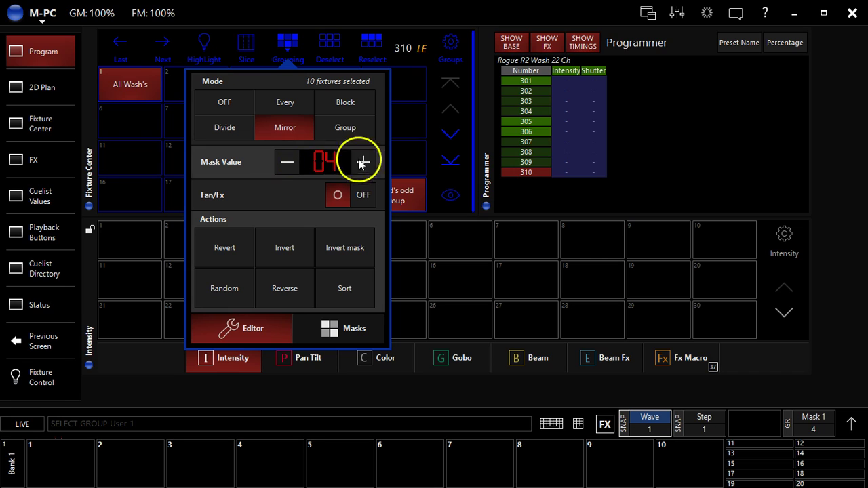
- Set the Mirror mode mask value back to 2
left_click(363, 162)
left_click(290, 165)
left_click(291, 167)
left_click(291, 168)
left_click(291, 167)
left_click(291, 167)
left_click(291, 168)
left_click(292, 169)
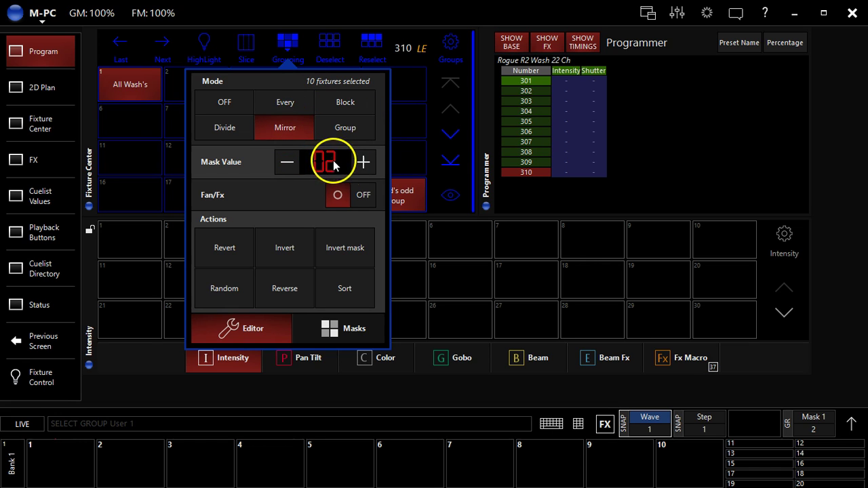
- Step through the mirrored fixture pairs in the Programmer and return to the outermost pair, 301 and 310
left_click(317, 140)
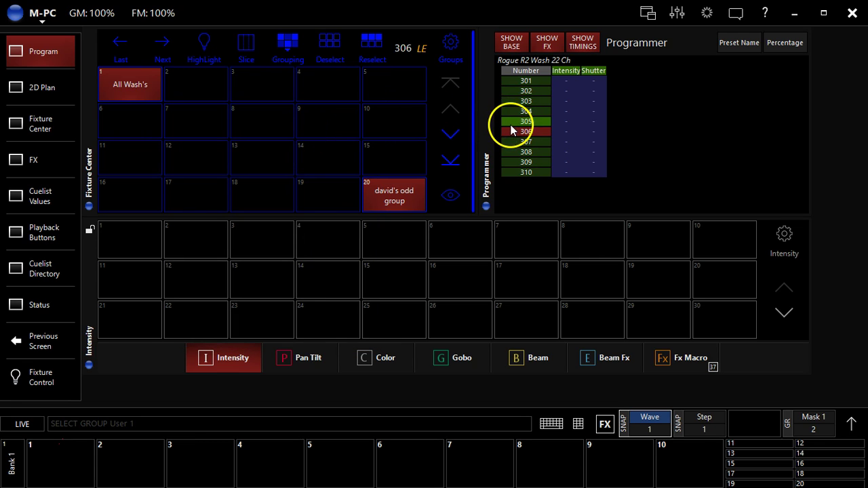
scroll(511, 125, "down", 3)
scroll(511, 123, "up", 2)
scroll(512, 127, "up", 1)
scroll(512, 127, "down", 4)
scroll(512, 127, "up", 3)
scroll(509, 123, "up", 1)
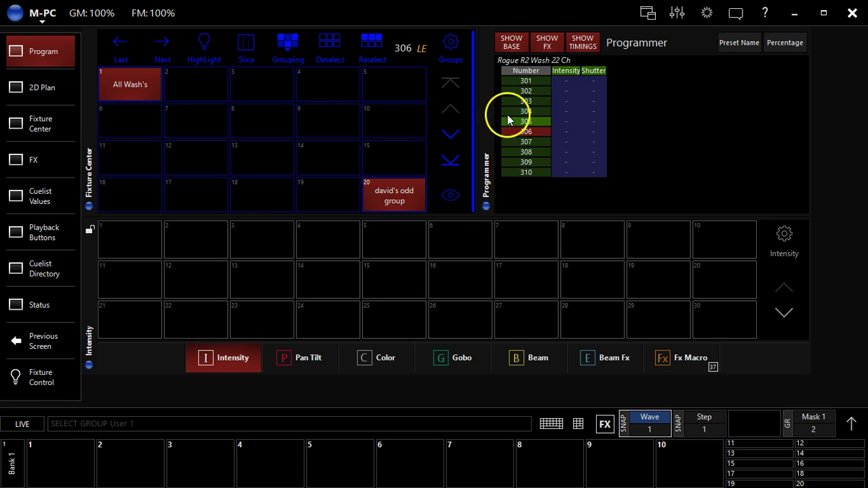
left_click(288, 47)
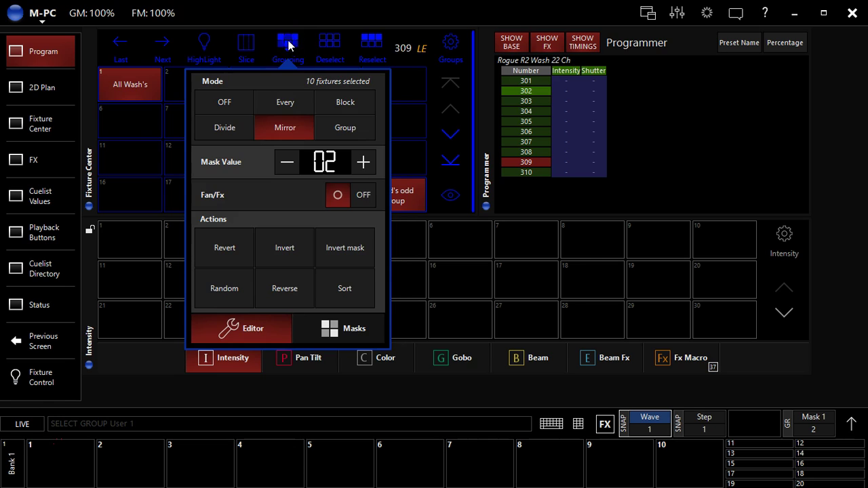
left_click(290, 46)
scroll(291, 46, "up", 3)
scroll(291, 46, "up", 9)
scroll(293, 47, "up", 2)
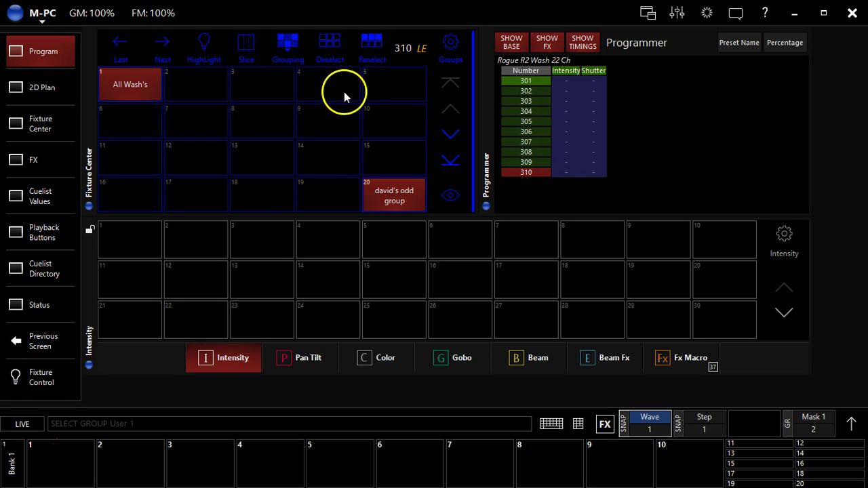
- Record the mirrored fixture selection as group 2 and rename it All wash mirror
key("r")
left_click(188, 86)
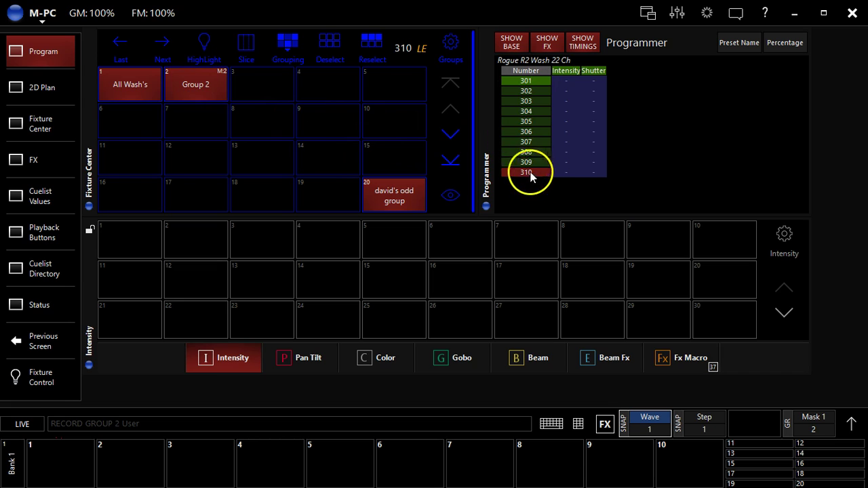
left_click(192, 86)
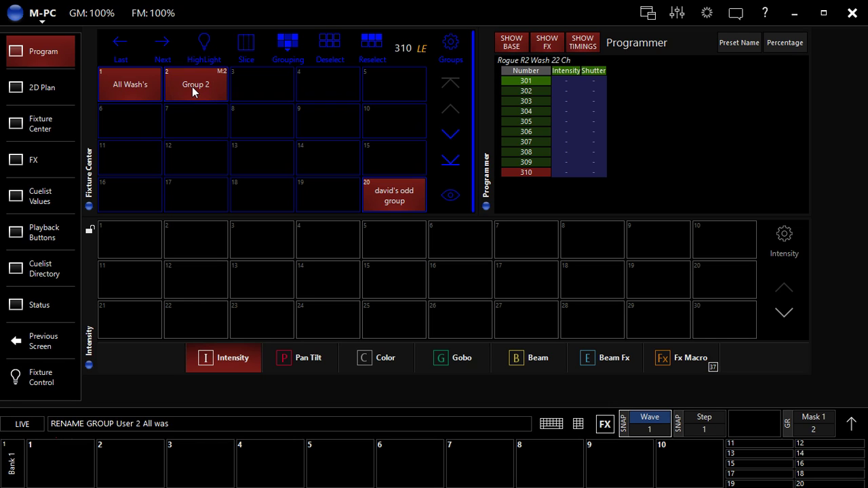
type("All wash mirror")
key("Return")
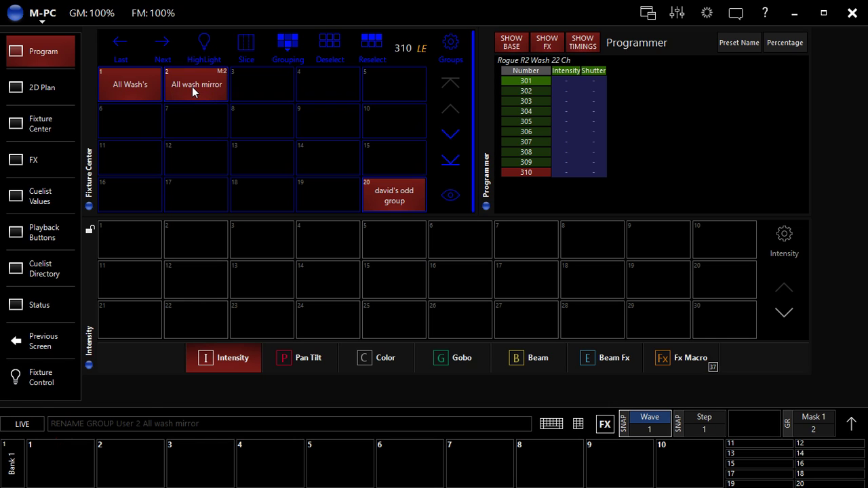
- Recall the All wash mirror group, cycle through the grouping modes and set the mode to Every with mask value 2
left_click(204, 86)
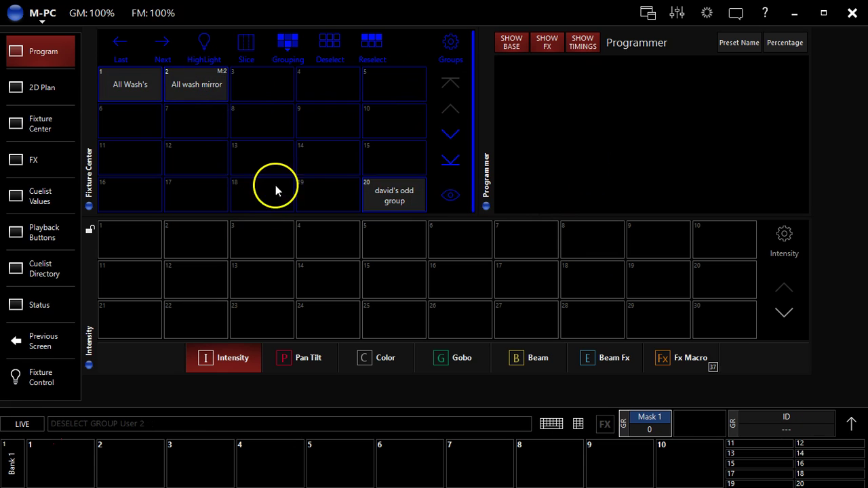
left_click(224, 87)
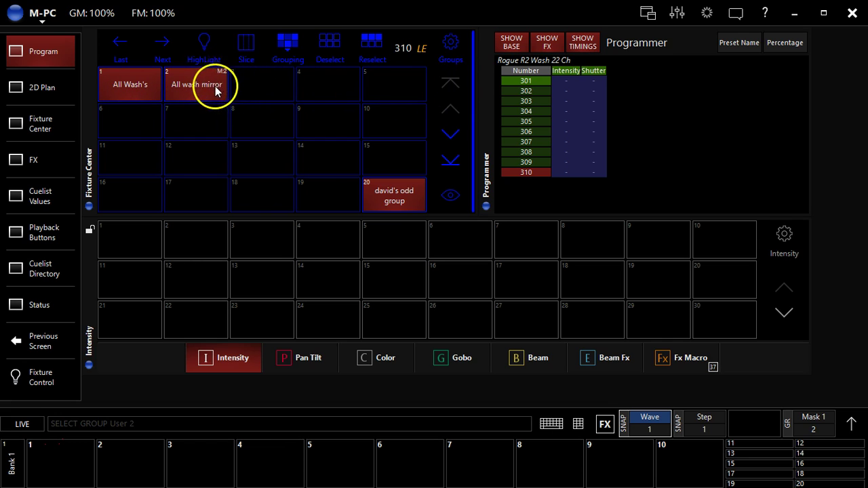
left_click(288, 51)
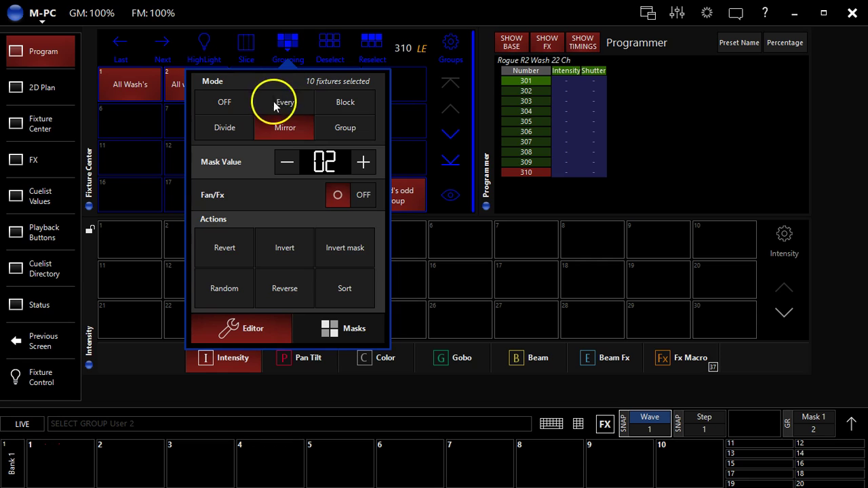
left_click(278, 102)
left_click(329, 102)
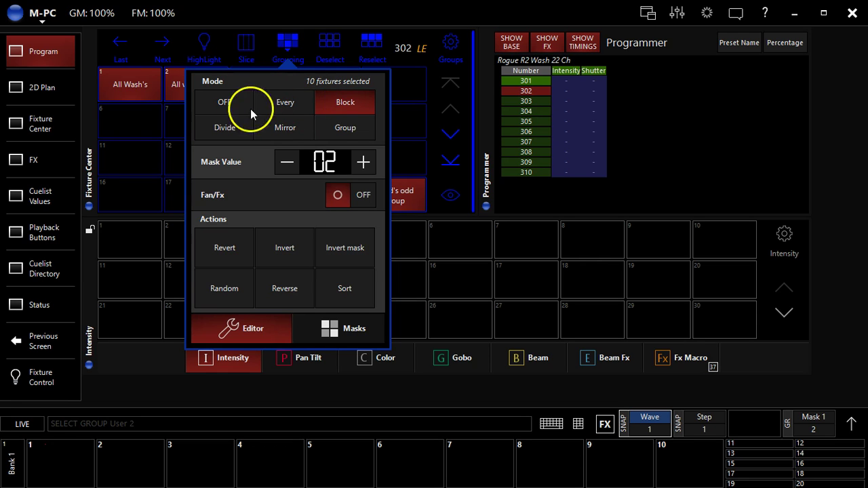
left_click(228, 132)
left_click(299, 130)
left_click(338, 135)
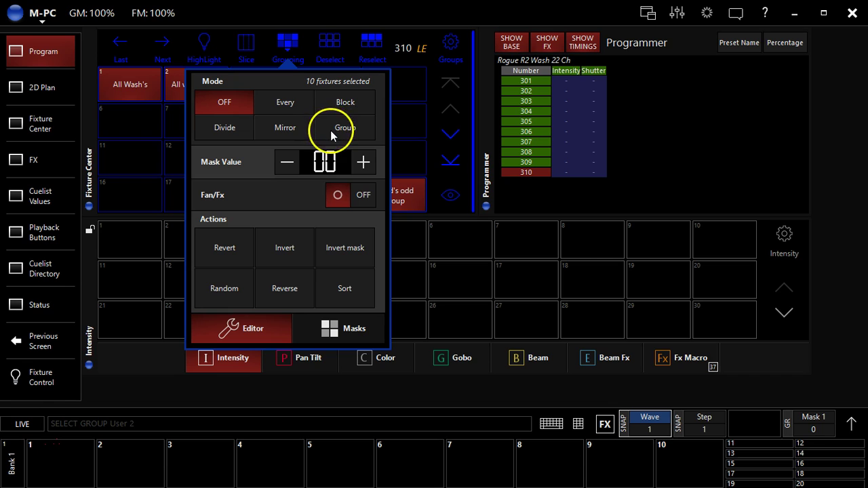
left_click(285, 102)
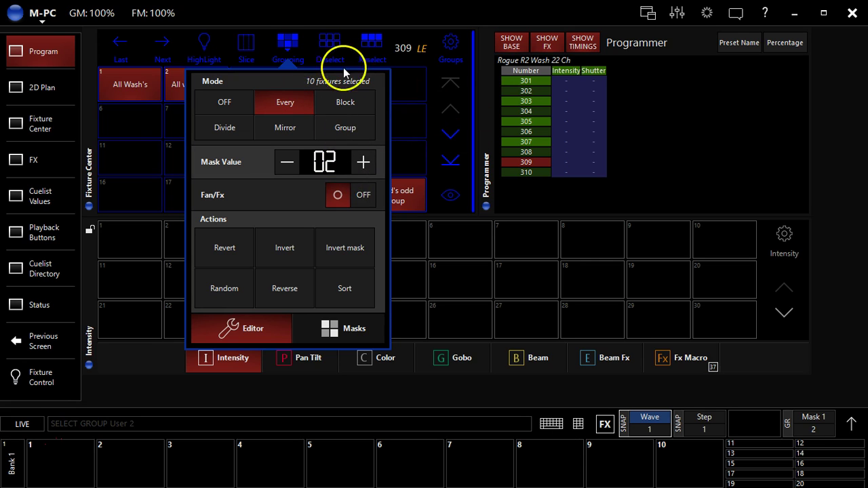
- Record the every-second-fixture selection as group 3 and rename it half rig
key("r")
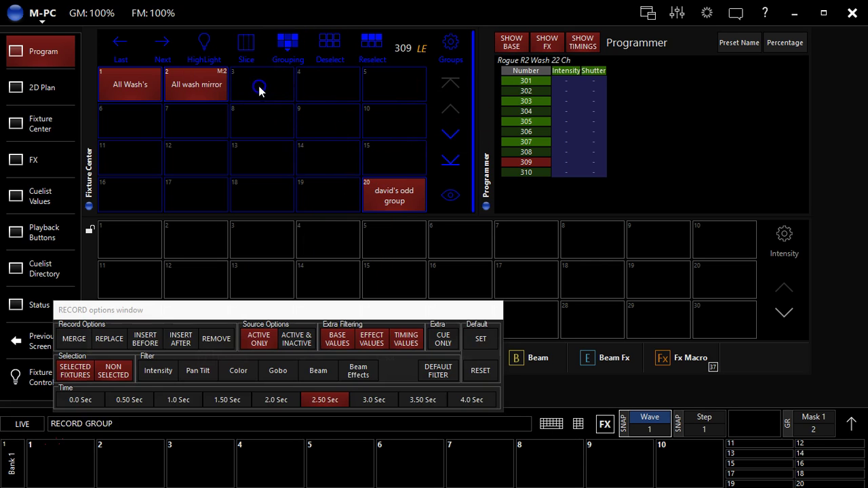
left_click(269, 92)
key("n")
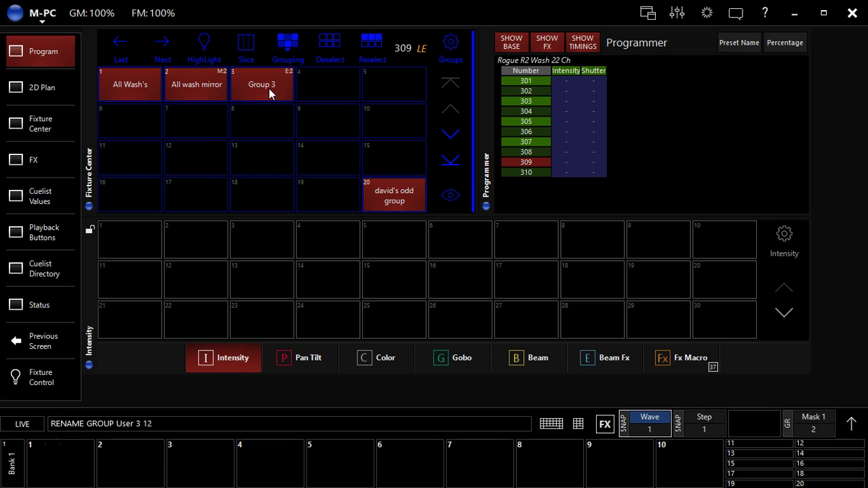
type("half rig")
key("Return")
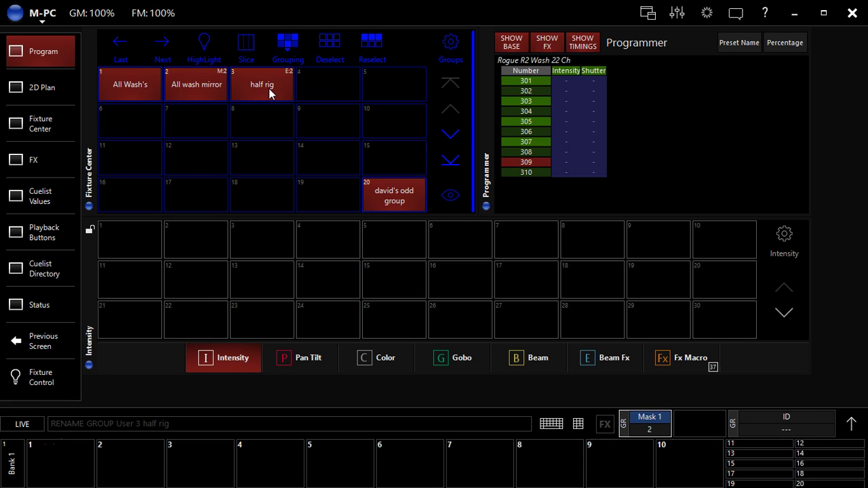
- Recall the half rig group and try toggling the Fan/Fx option in its grouping settings
left_click(253, 71)
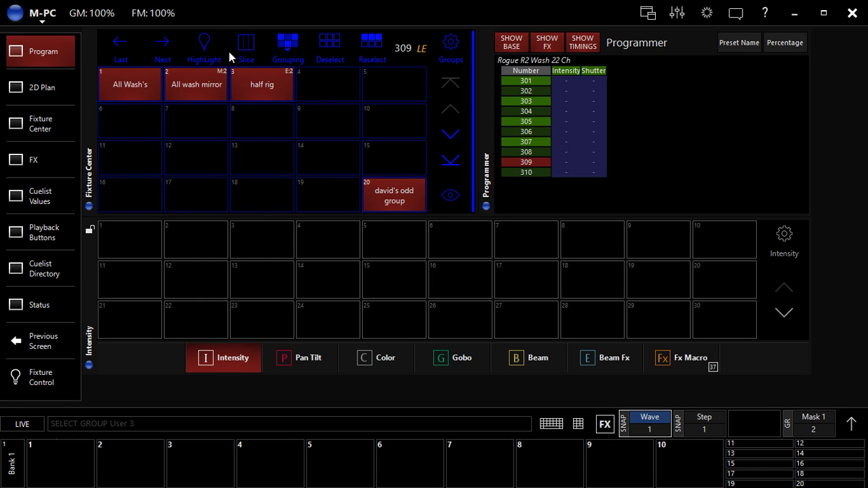
left_click(278, 95)
left_click(287, 43)
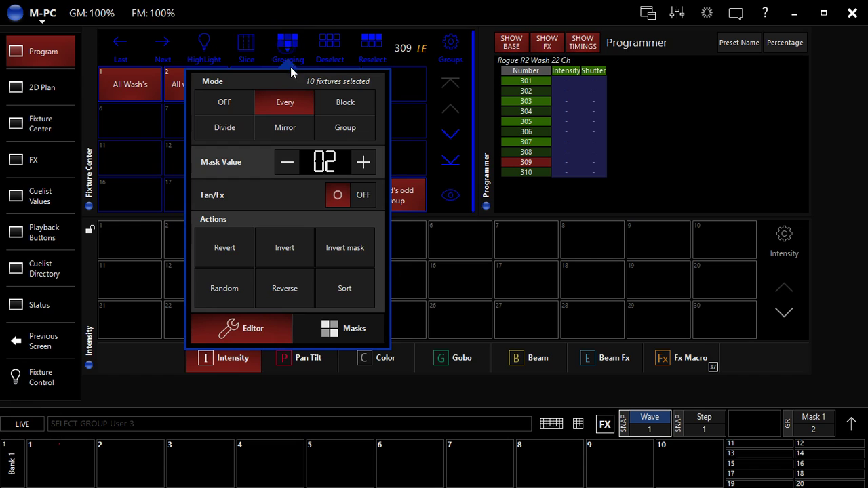
left_click(360, 197)
left_click(362, 192)
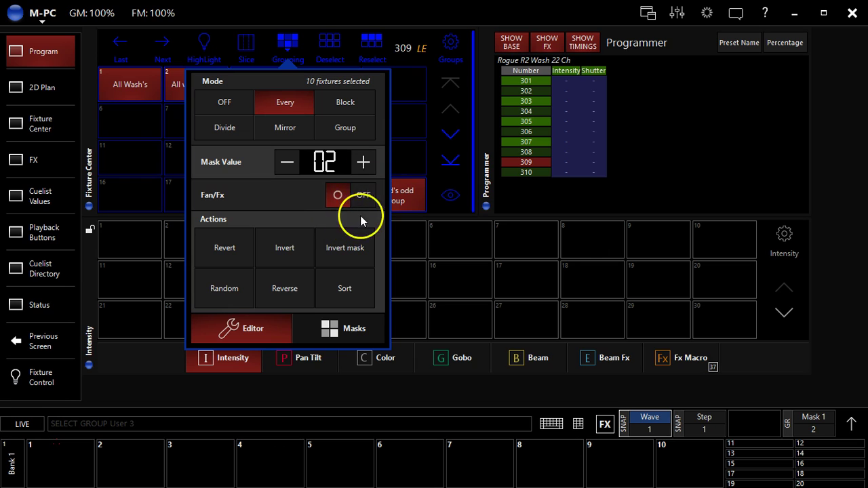
left_click(359, 198)
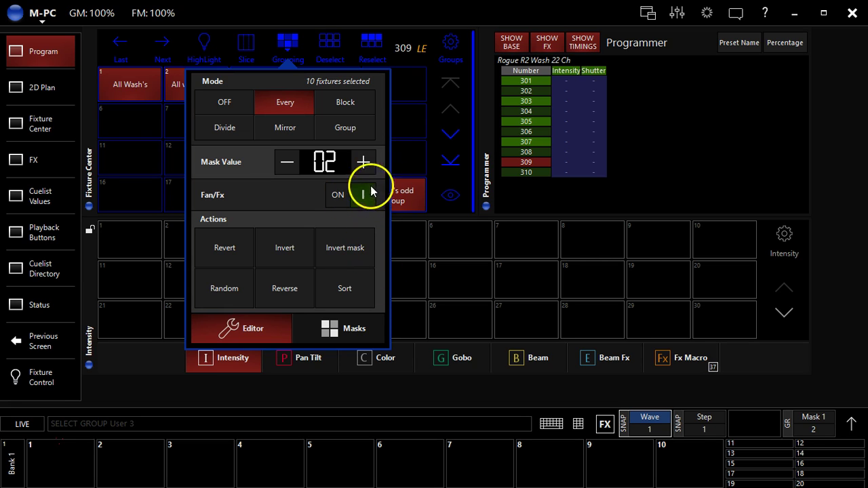
left_click(365, 197)
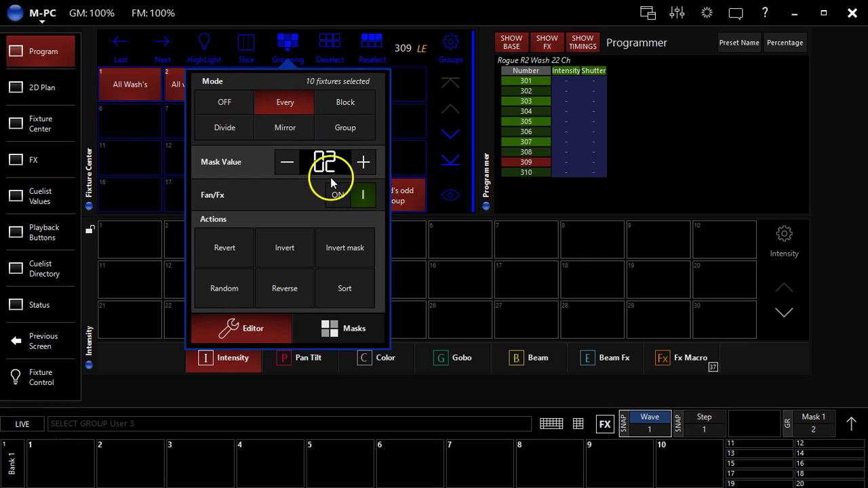
- Deselect and recall the half rig group, and turn on Fan/Fx in its grouping settings
left_click(288, 58)
left_click(287, 48)
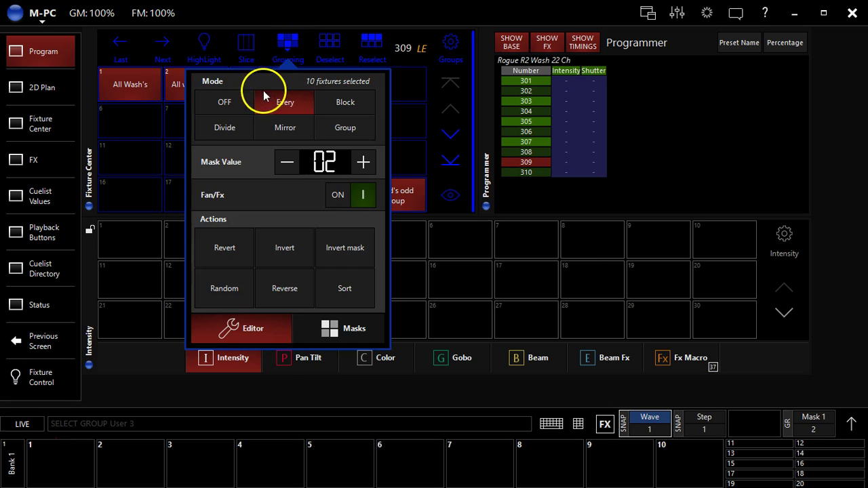
left_click(284, 43)
left_click(262, 86)
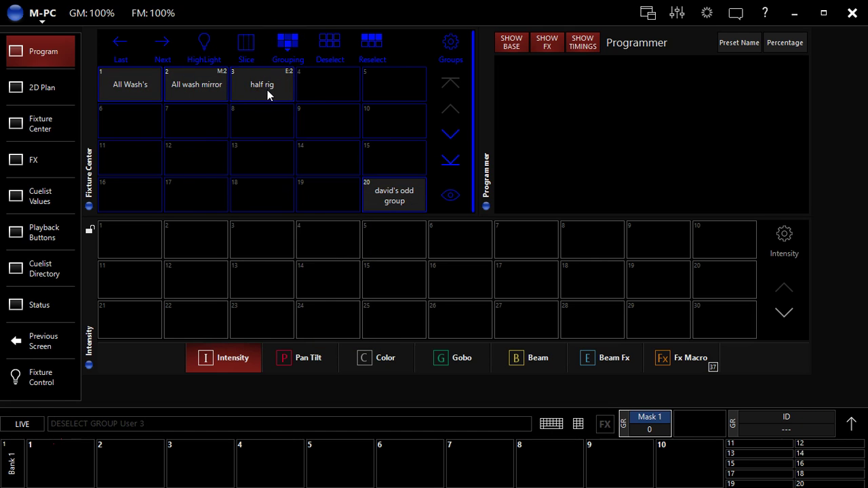
left_click(262, 87)
left_click(287, 45)
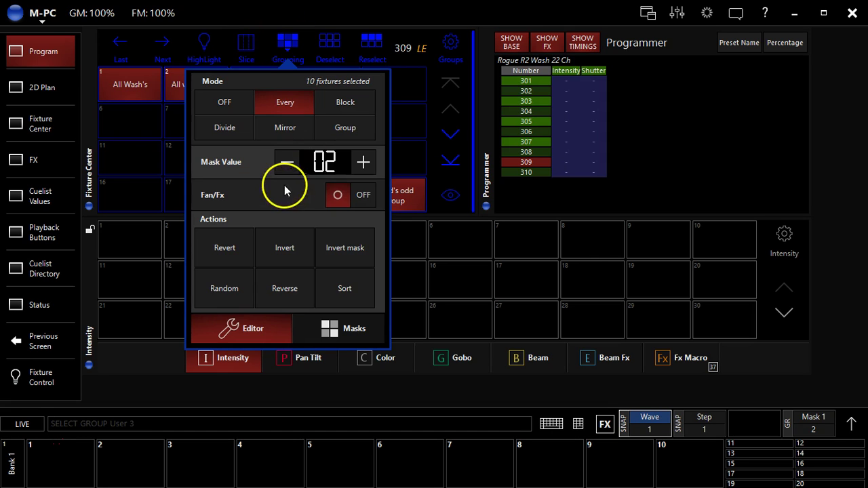
left_click_drag(317, 187, 350, 198)
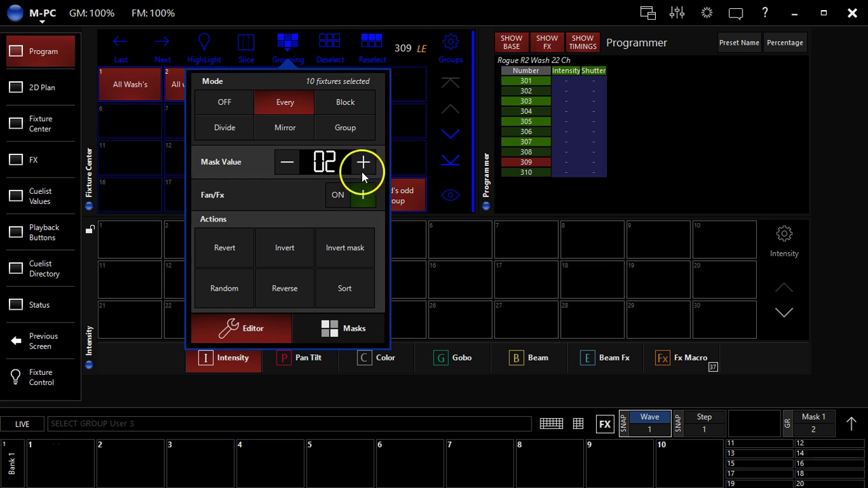
- Record the selection with Fan/Fx on as group 4, rename it half rig fan and clear the programmer
left_click(287, 42)
key("r")
left_click(327, 84)
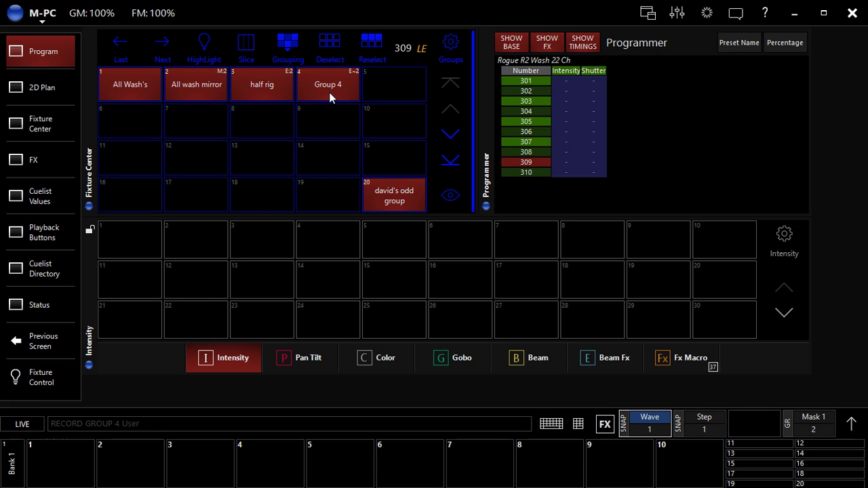
type("alf rig fan")
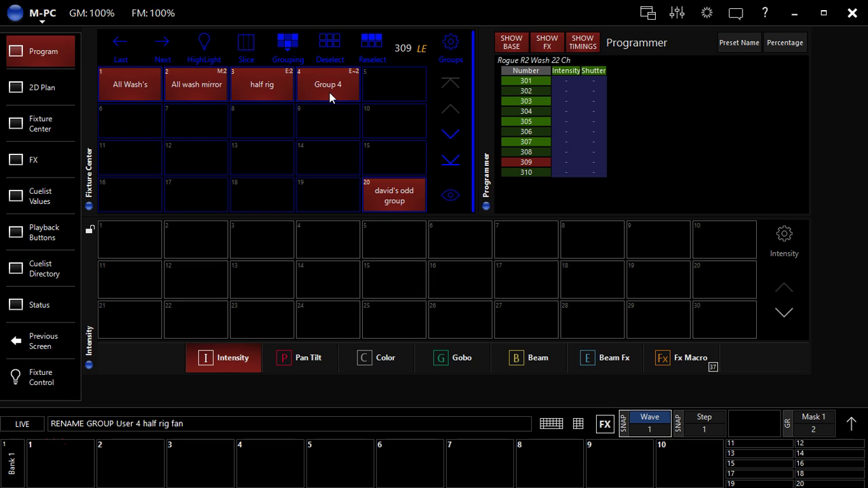
key("Return")
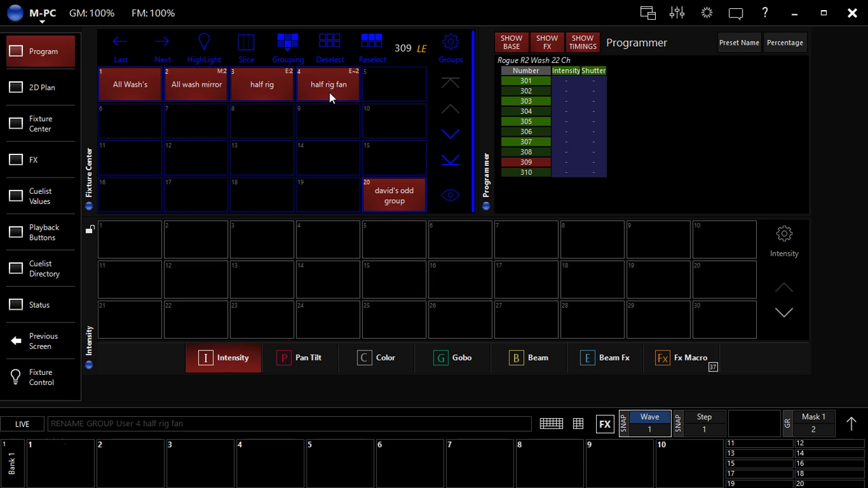
key("Escape")
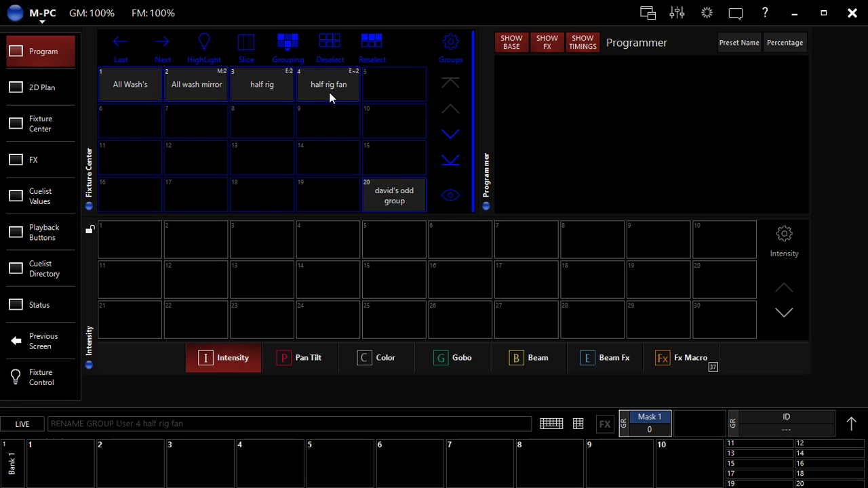
- Recall the half rig fan group and set the Intensity output of its fixtures to Center
left_click(325, 77)
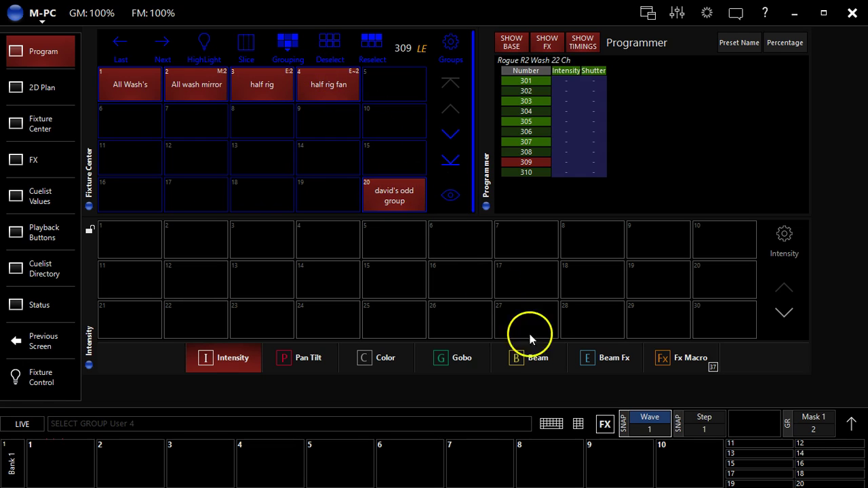
left_click(603, 422)
left_click(574, 224)
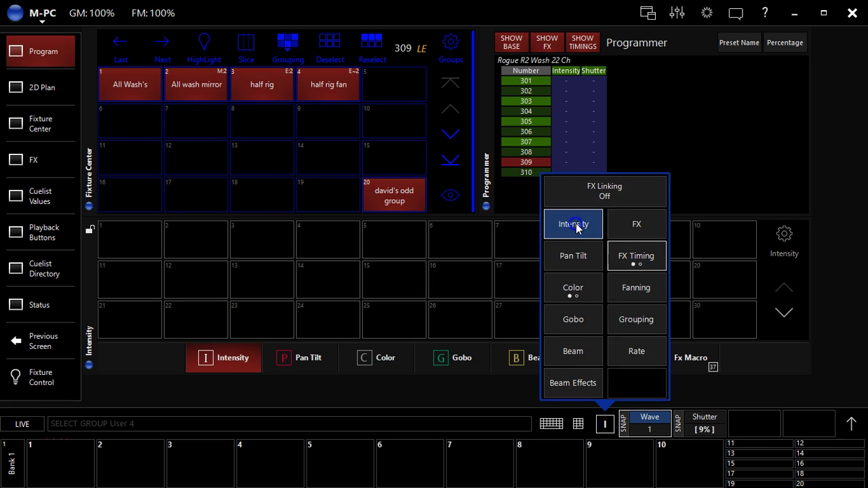
left_click(631, 422)
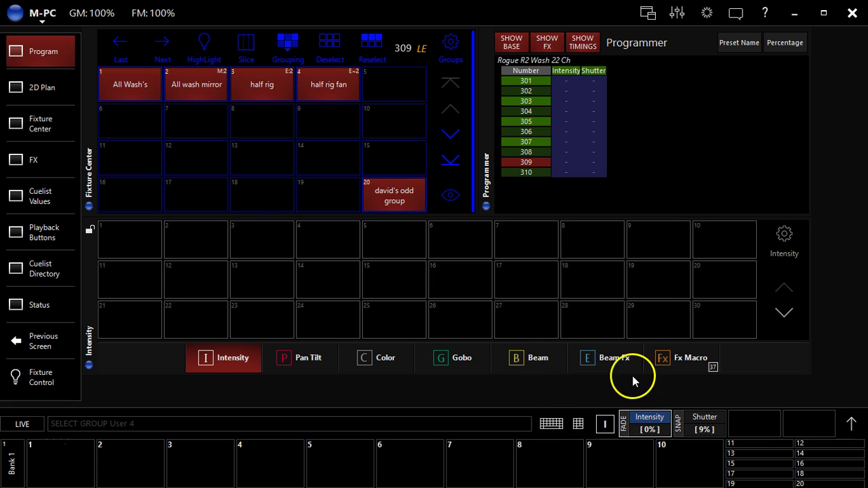
left_click(634, 416)
left_click(642, 424)
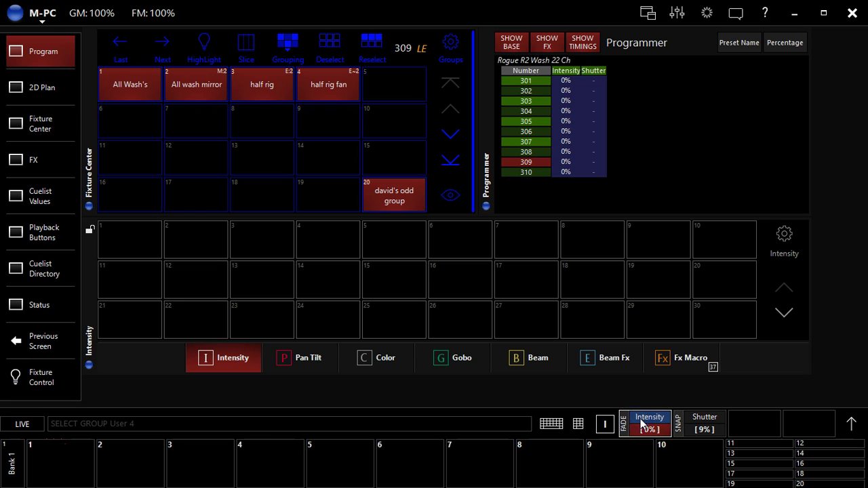
left_click_drag(644, 424, 732, 444)
left_click(850, 429)
left_click(706, 316)
left_click(648, 236)
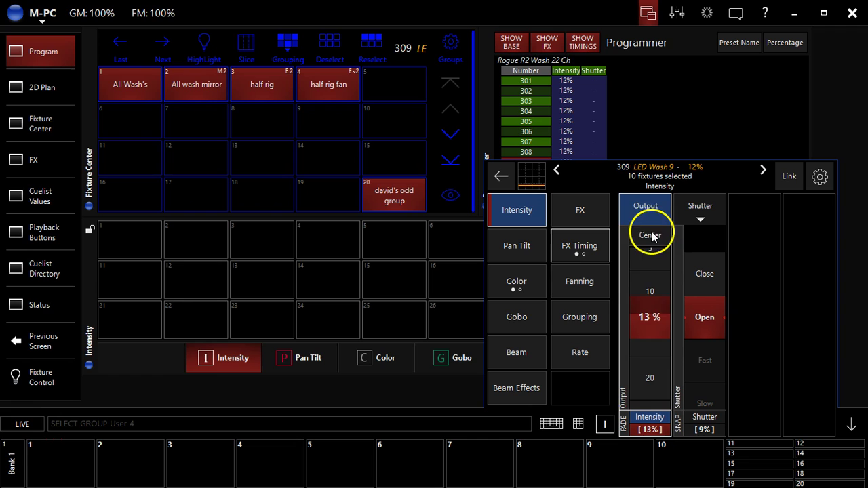
- Fan the intensity across the group with First at +100% and Last at -100%, and close the expanded parameter controls
left_click(572, 284)
left_click_drag(622, 317, 634, 209)
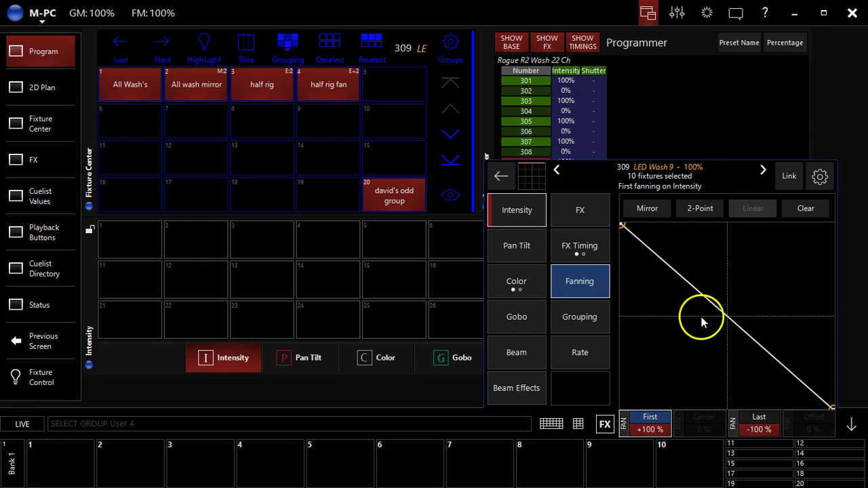
left_click(851, 423)
- Review the mode, mask value and Fan/Fx setting in the half rig fan group's grouping options
left_click(319, 78)
left_click(306, 60)
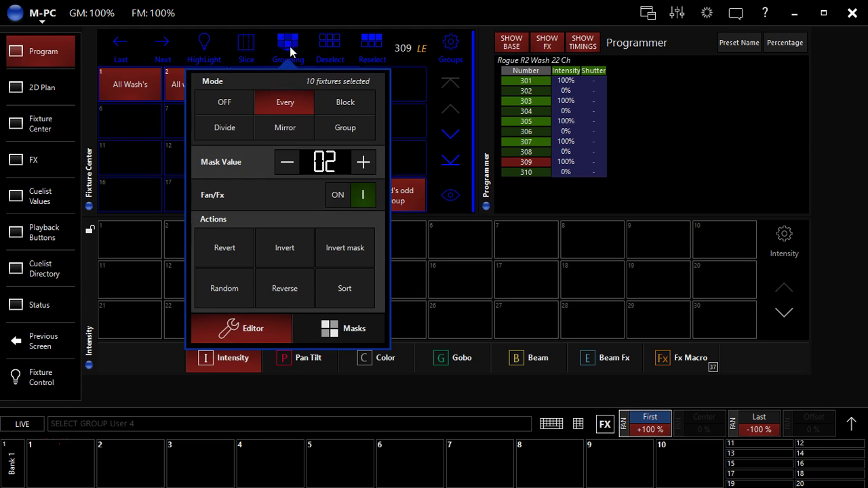
left_click(289, 61)
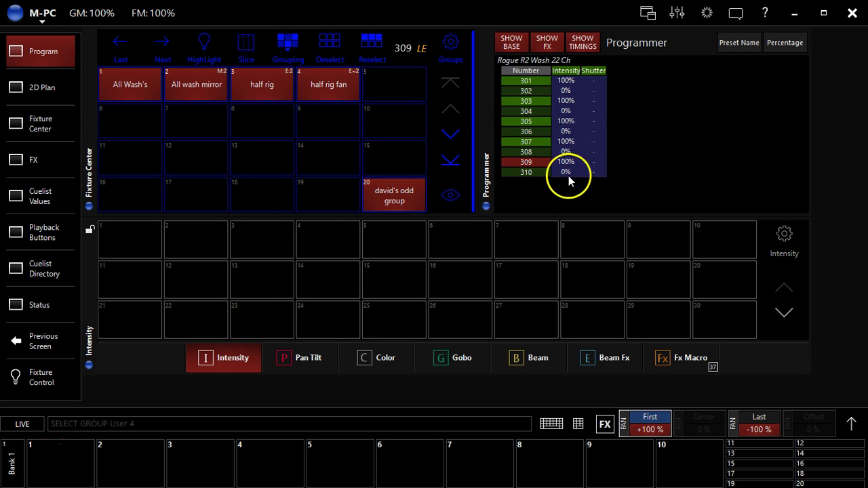
- Change the intensity fan to First +40% and Last -40%
left_click(852, 425)
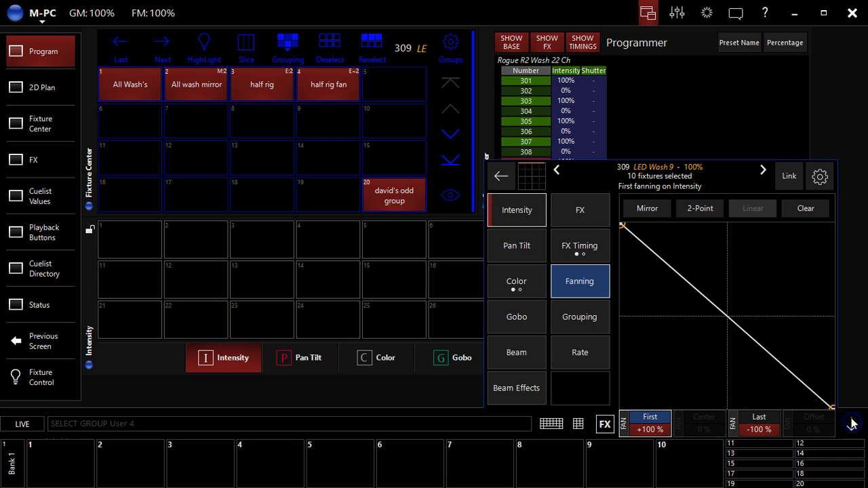
left_click_drag(832, 406, 814, 332)
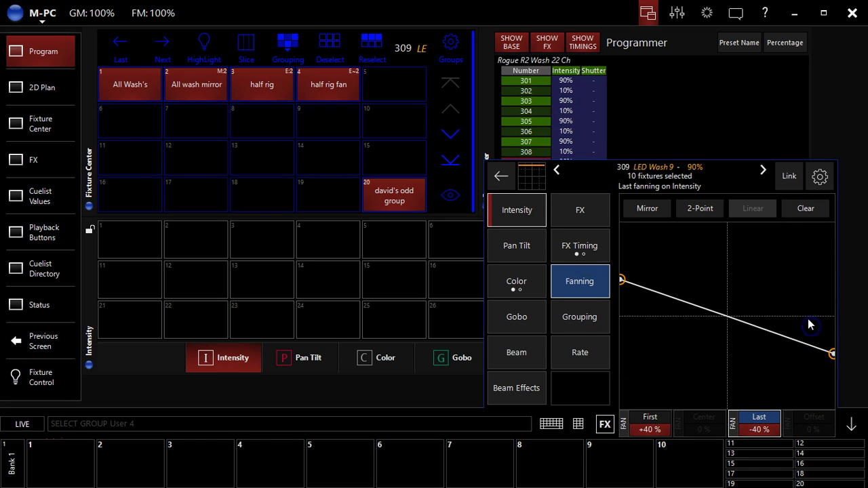
- Close the expanded fanning controls and clear the programmer
left_click(674, 258)
left_click(850, 422)
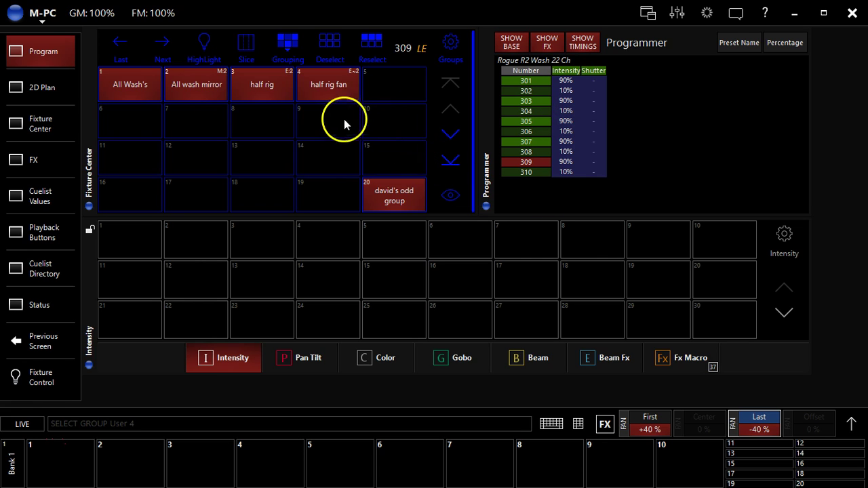
key("BackSpace")
key("BackSpace")
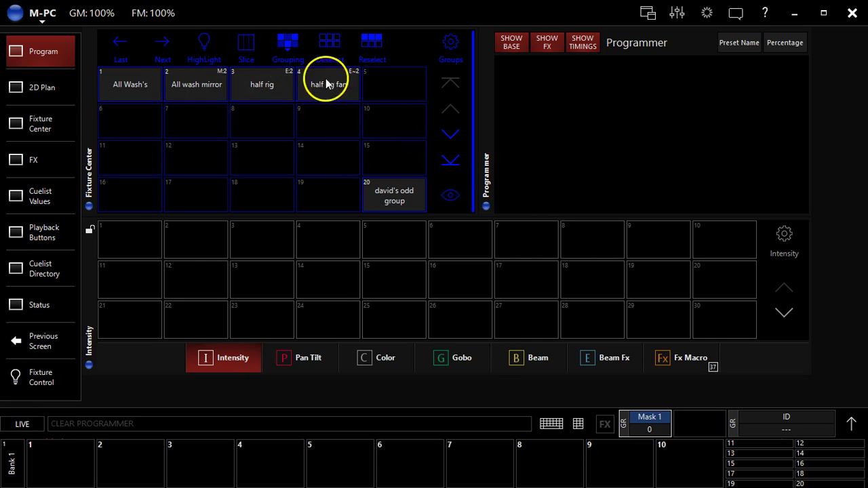
- Recall the half rig group and review the mode, mask value and Fan/Fx setting in its grouping options
left_click(257, 86)
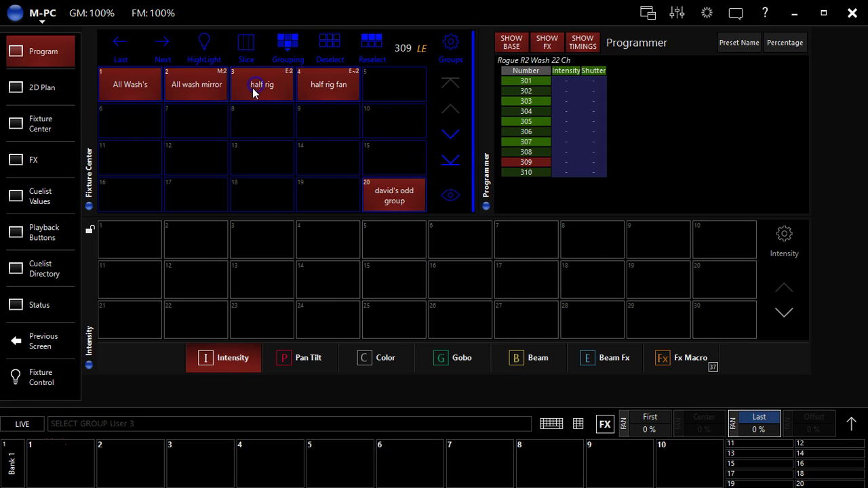
left_click(287, 48)
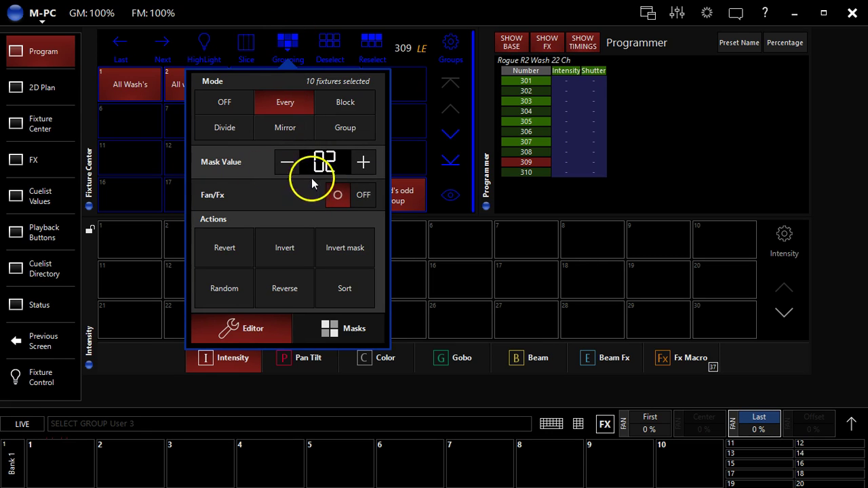
left_click(398, 102)
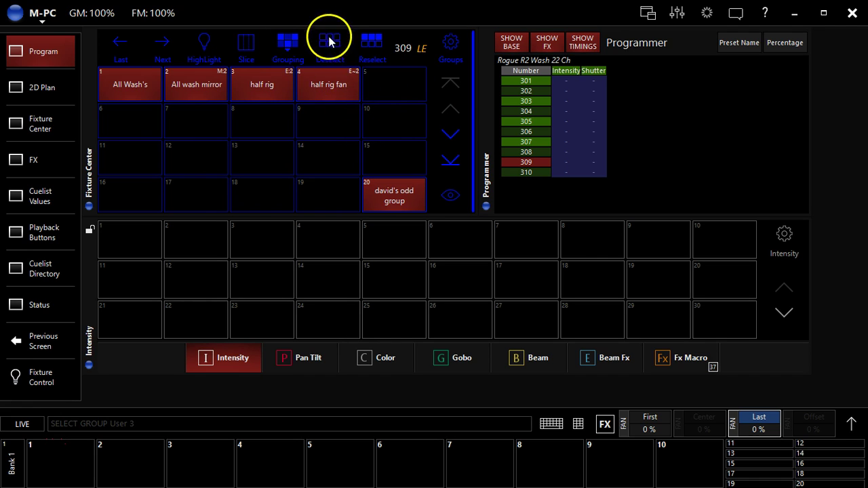
- Fan the half rig selection's intensity with First at +100% and Last at -100%, and close the expanded parameter controls
left_click(606, 424)
left_click(627, 292)
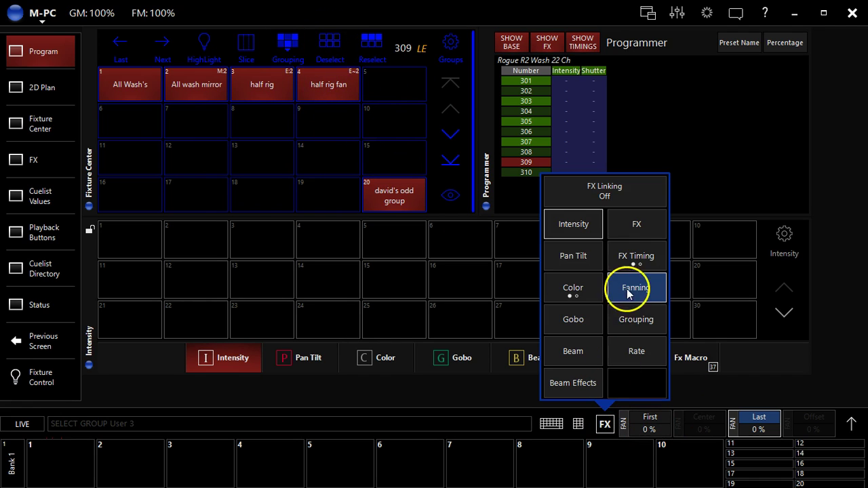
left_click(849, 423)
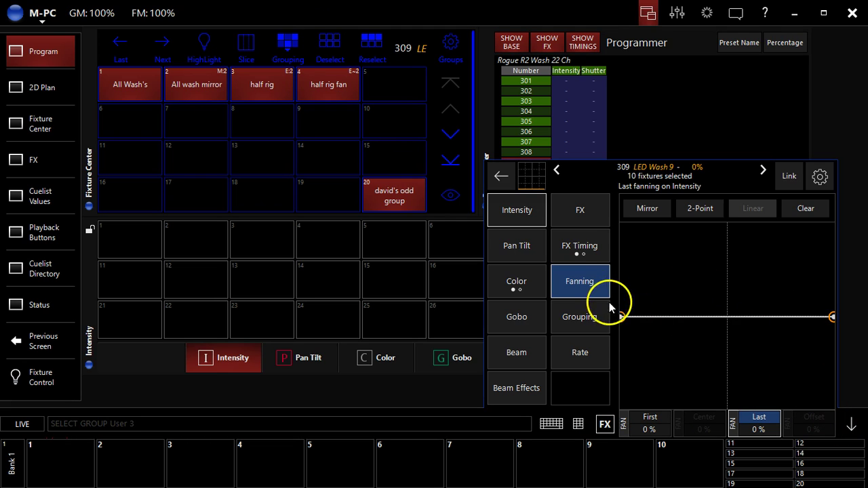
left_click(533, 215)
left_click(646, 249)
left_click(570, 285)
left_click_drag(625, 316, 637, 224)
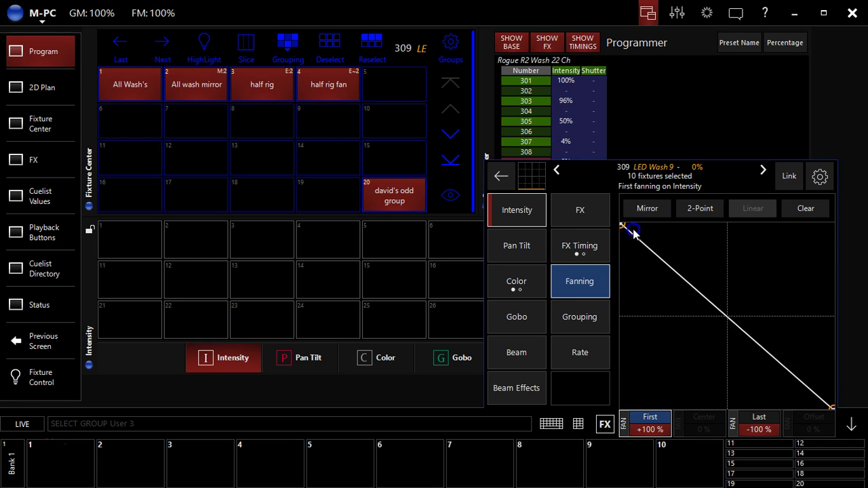
left_click(653, 115)
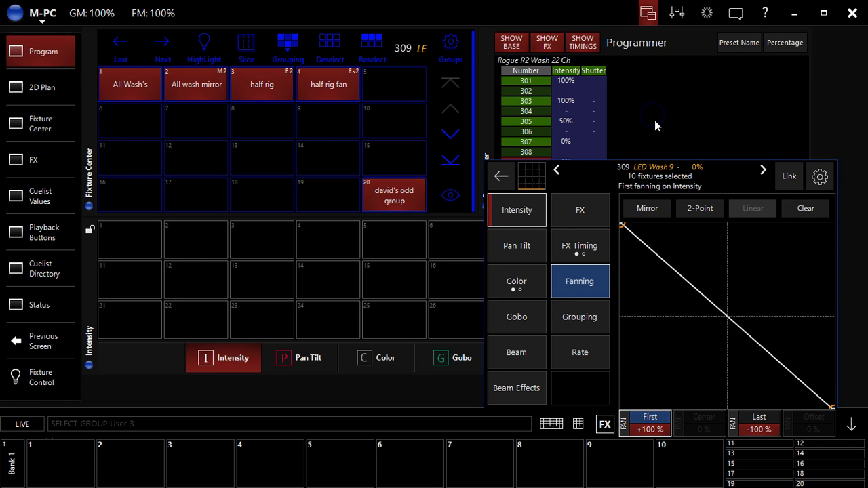
left_click(848, 419)
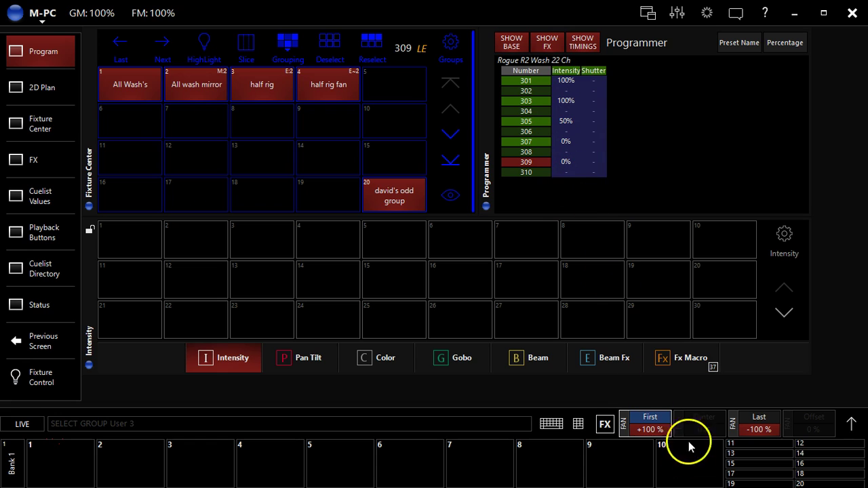
- Reverse the intensity fan on the odd-numbered fixtures, and fan the even-numbered fixtures with First +98% and Last -98%
left_click(851, 424)
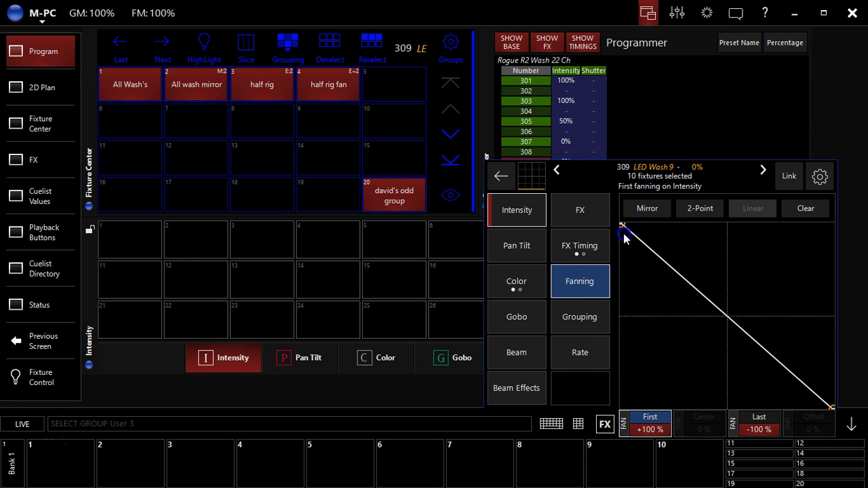
left_click(595, 284)
left_click_drag(624, 223, 623, 407)
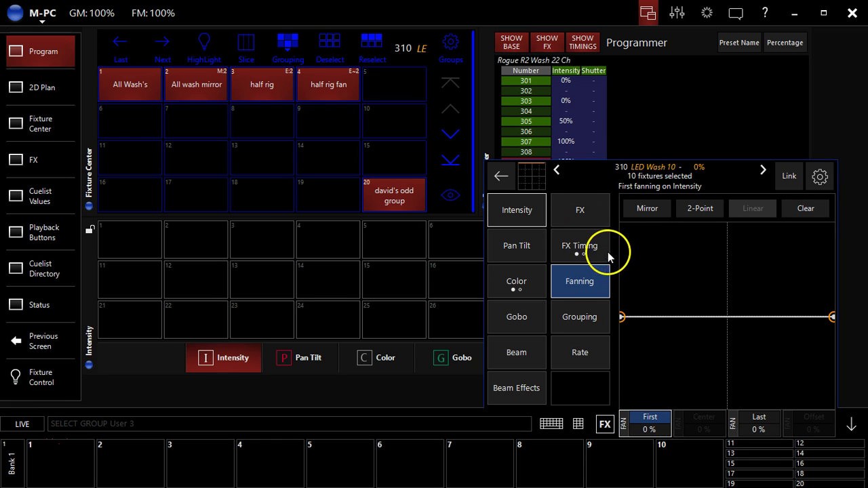
left_click_drag(624, 310, 623, 225)
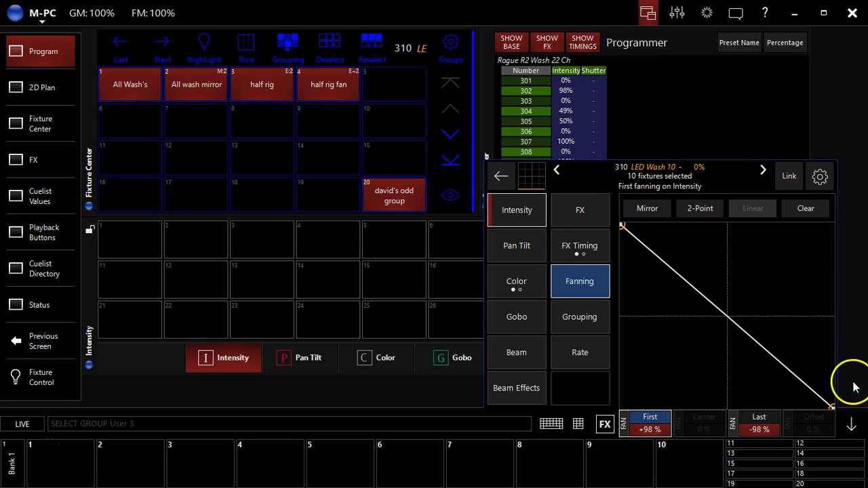
left_click(852, 424)
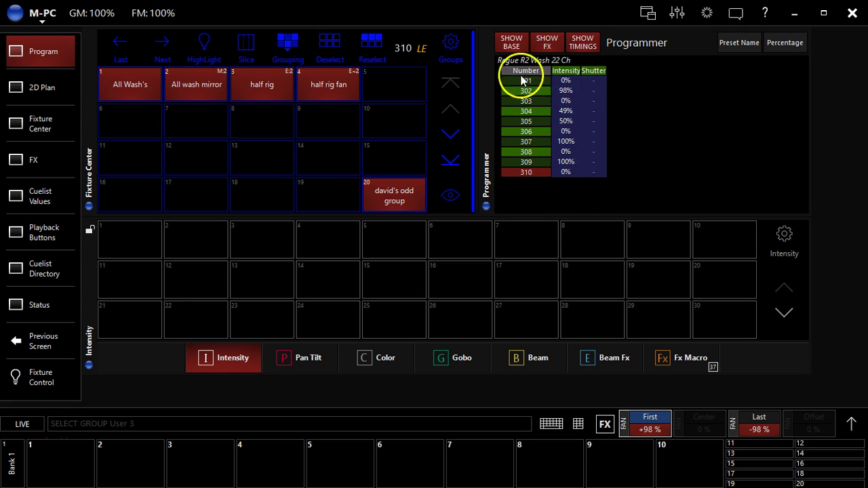
- Switch on Fan/Fx in the half rig selection's grouping options and clear the programmer
left_click(290, 44)
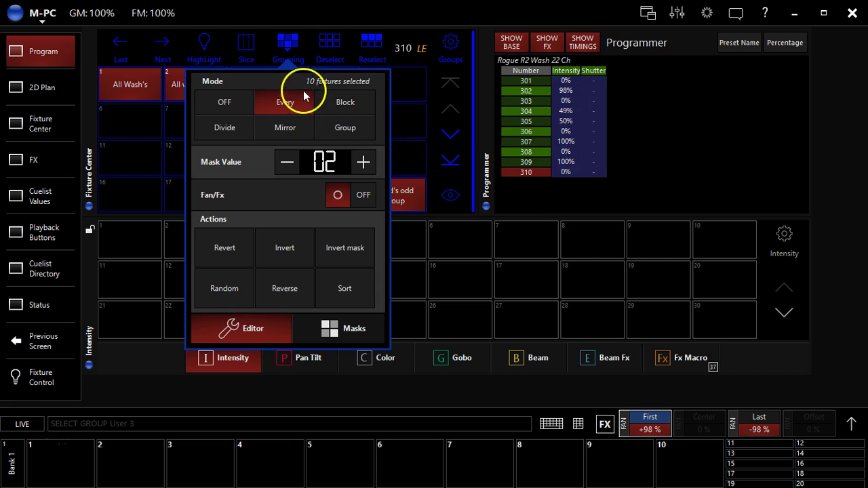
left_click(349, 198)
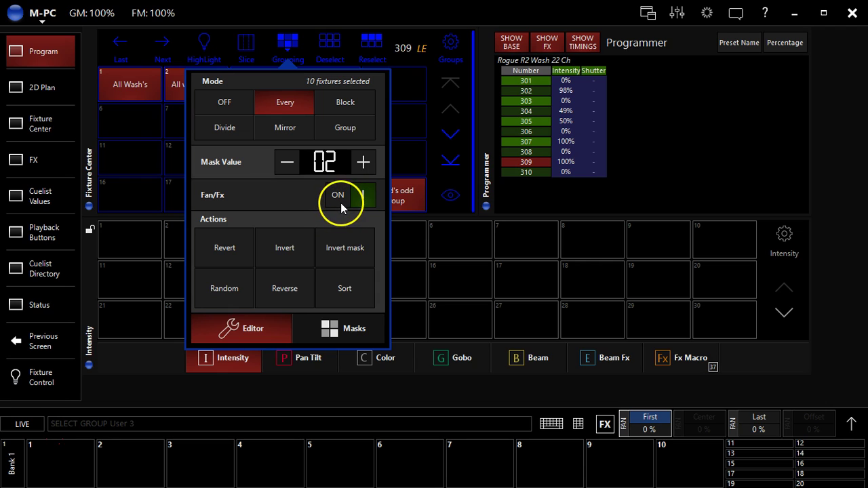
left_click(312, 165)
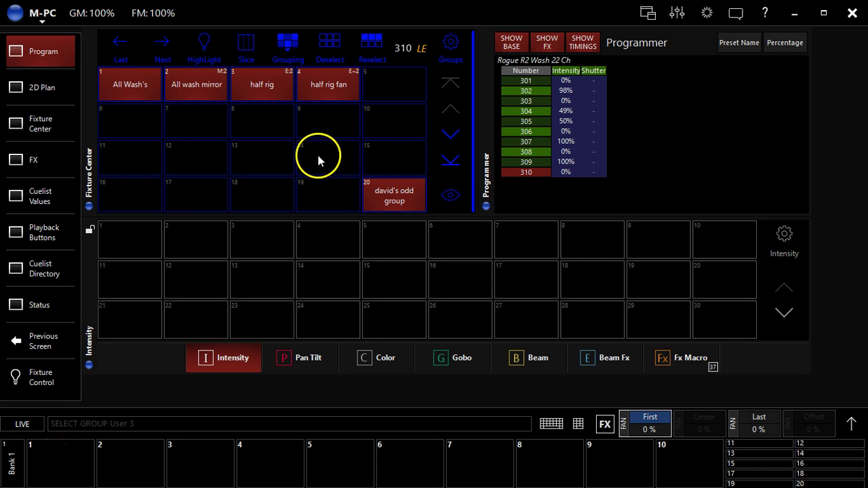
key("BackSpace")
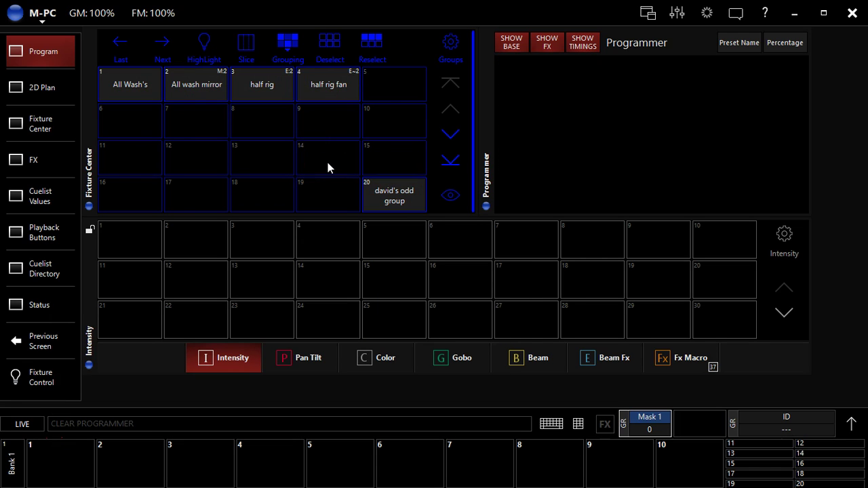
- Recall the All Wash's group and randomize its selection order with the Random grouping action
left_click(290, 46)
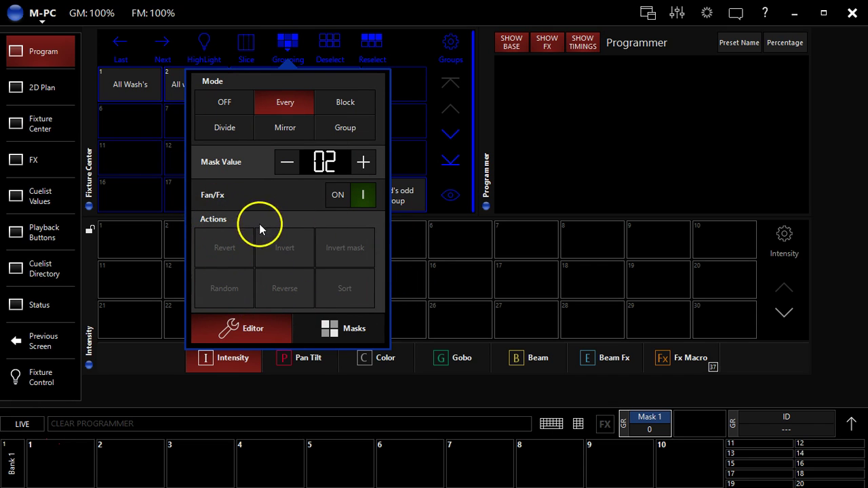
left_click(146, 92)
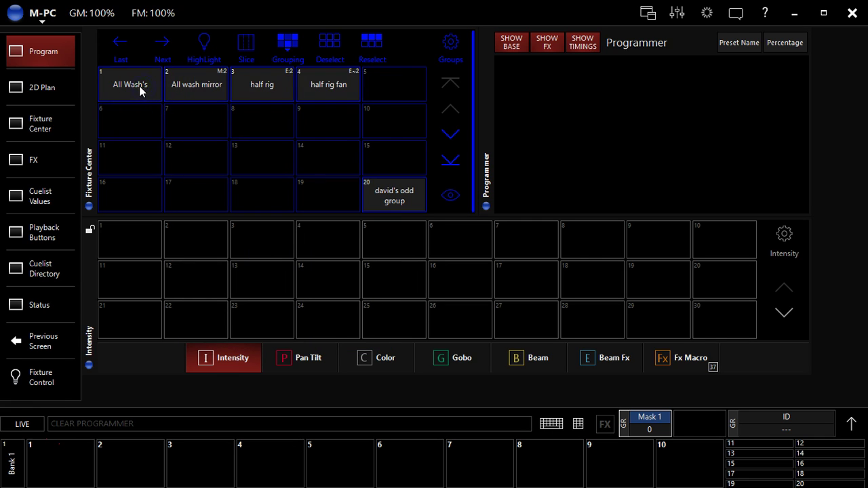
left_click(138, 86)
left_click(285, 43)
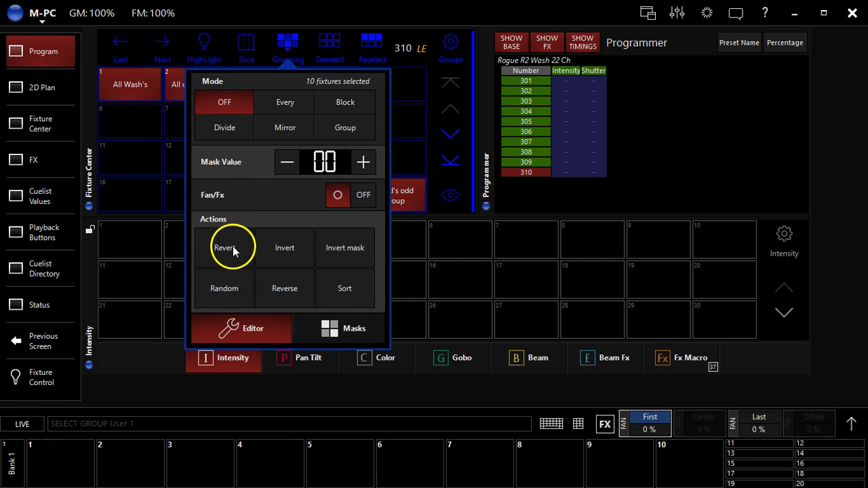
left_click(225, 289)
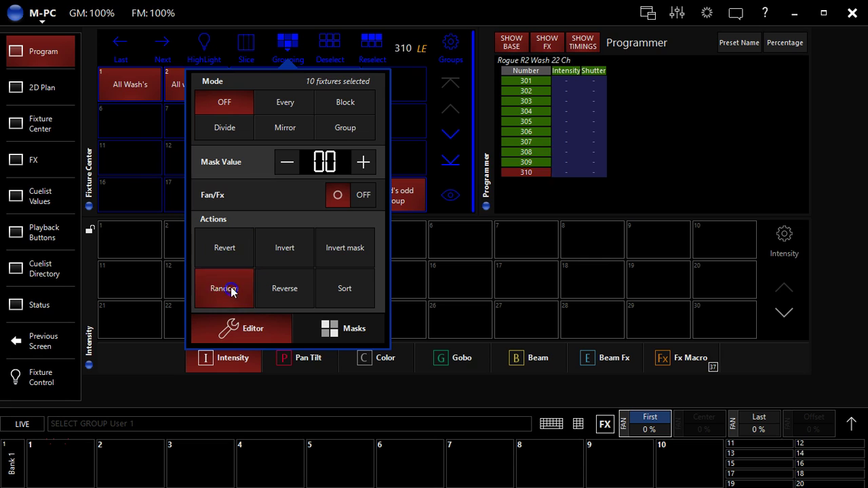
left_click(228, 290)
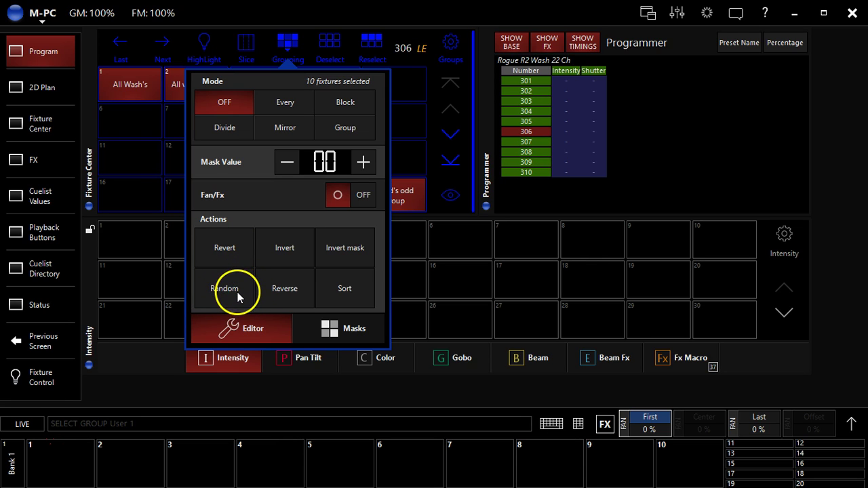
left_click(227, 270)
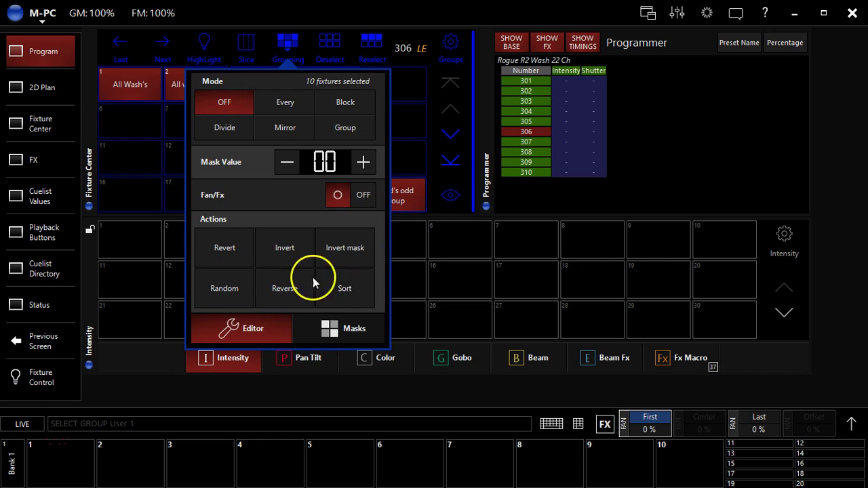
left_click(378, 274)
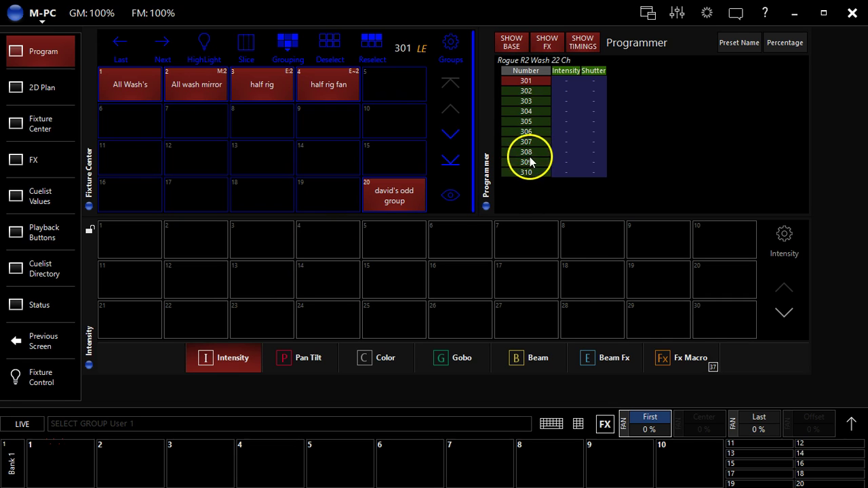
- Record the randomized selection as group 6 and rename it "All wash random"
key("r")
left_click(133, 127)
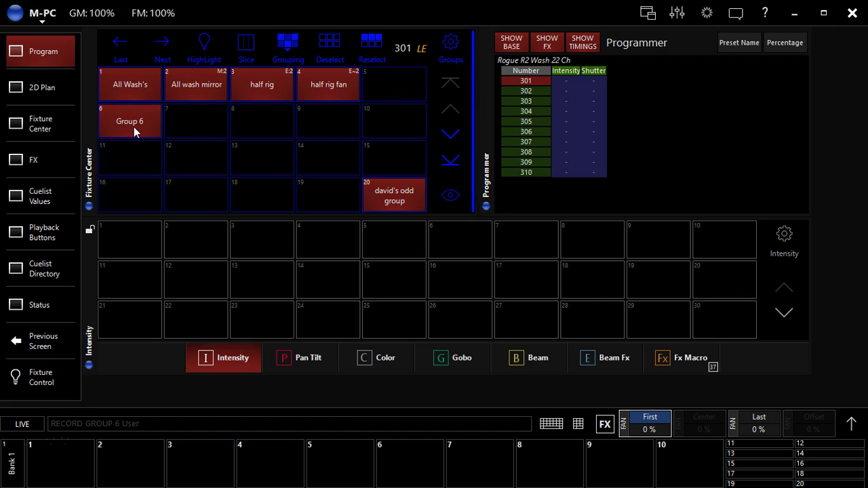
type("All wash random")
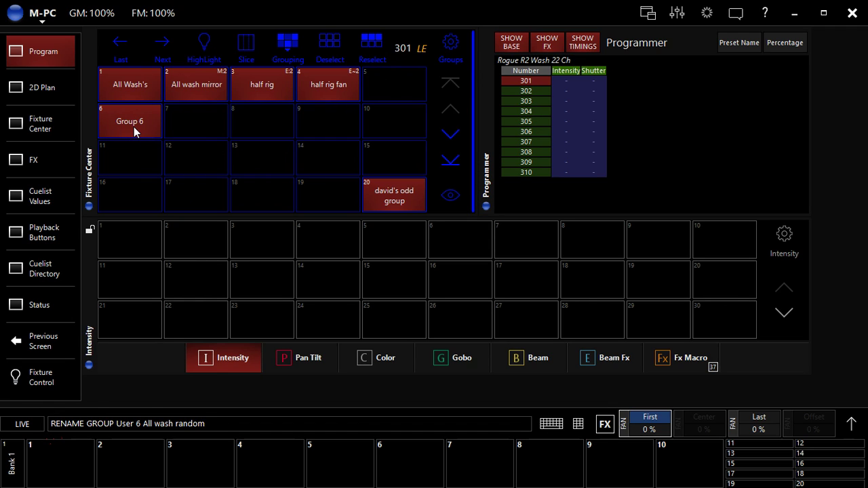
key("Return")
left_click(418, 184)
left_click(118, 135)
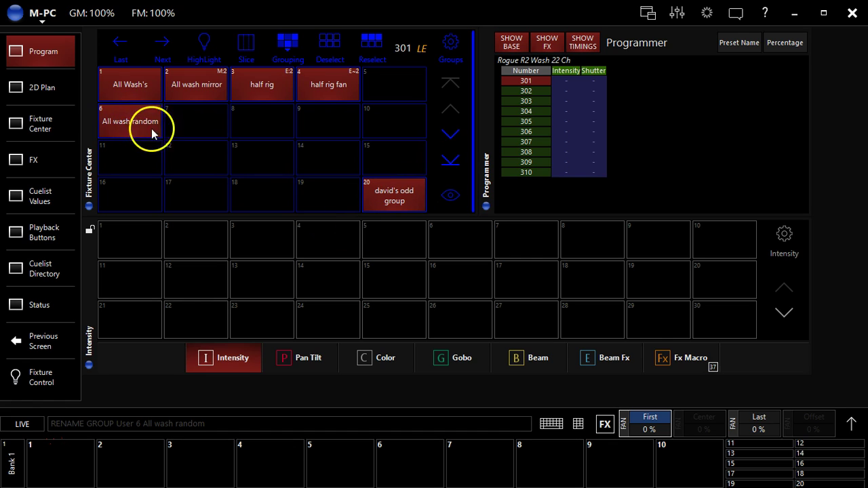
- Apply the Every grouping mode with mask value 02 to the randomized selection, and clear the selection
left_click(287, 55)
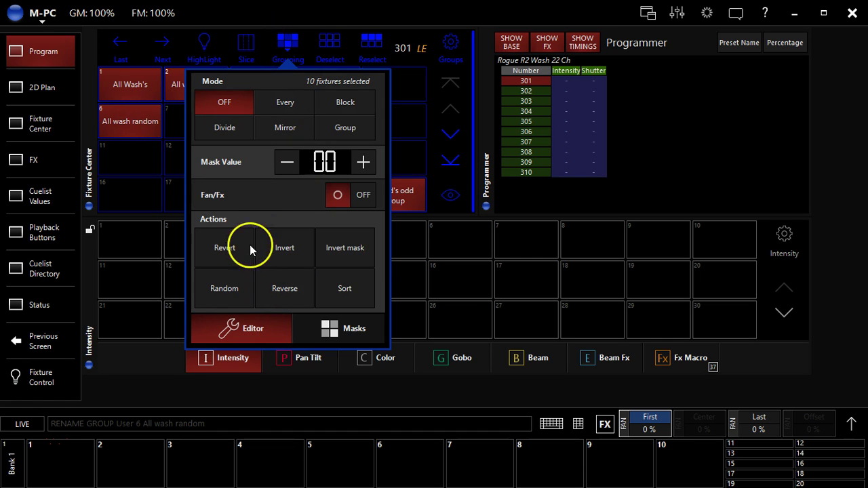
left_click(288, 104)
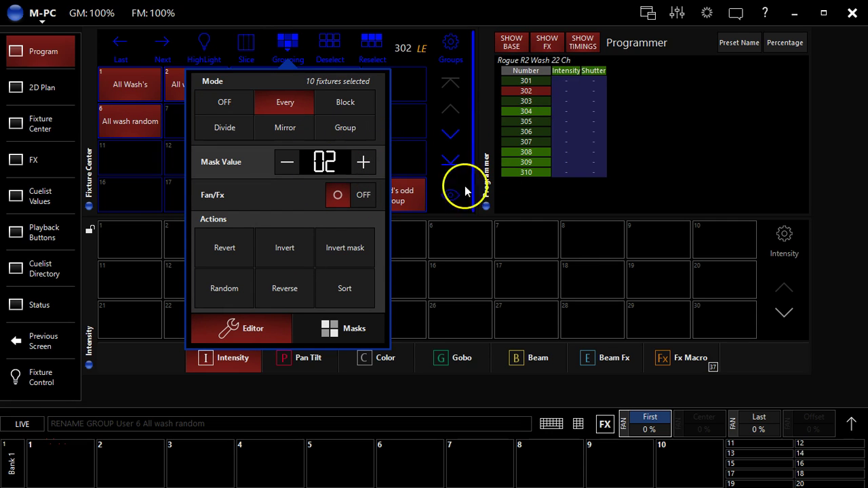
left_click(294, 300)
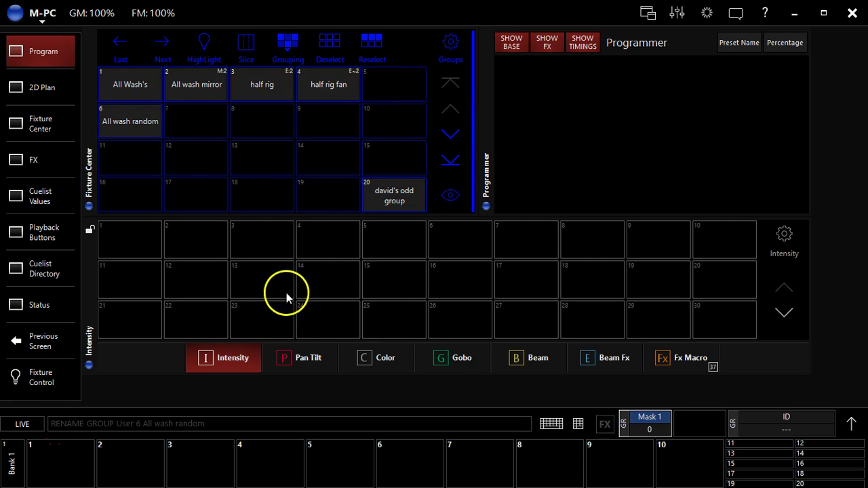
- Recall the All Wash's group and set its grouping mode to Every with mask value 02
left_click(149, 95)
left_click(281, 55)
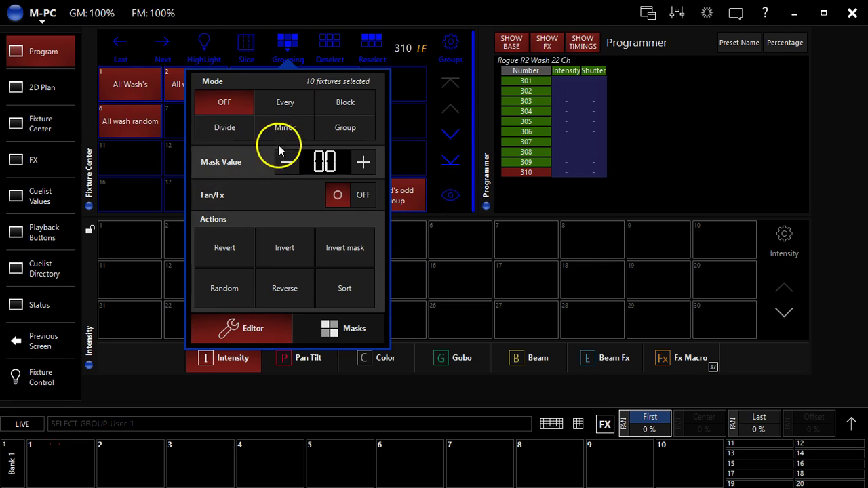
left_click(285, 103)
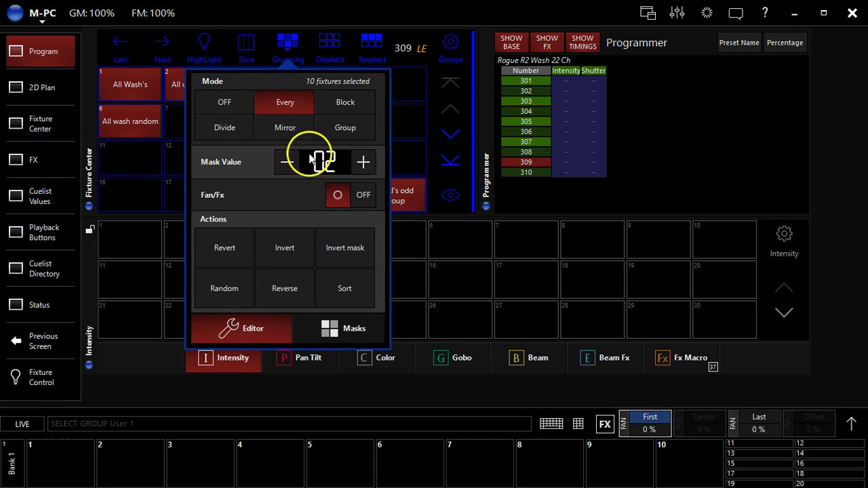
- Test the Invert and Revert actions on the masked All Wash's selection and reapply the Every mode
left_click(283, 250)
left_click(226, 249)
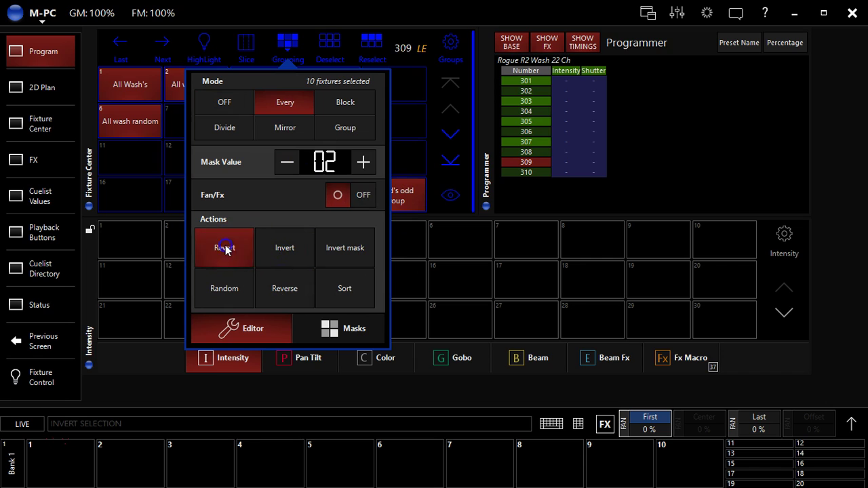
left_click(281, 259)
left_click(291, 103)
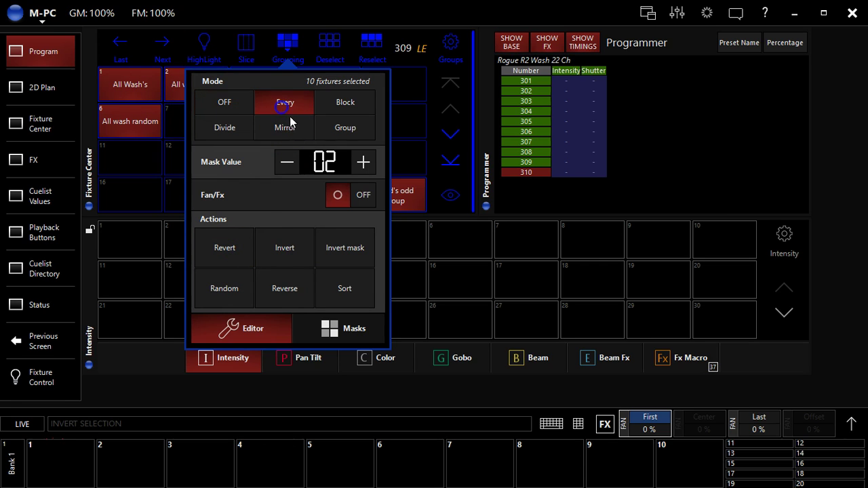
- Compare the Invert and Invert mask actions on the All Wash's selection masked with Every 02
left_click(308, 260)
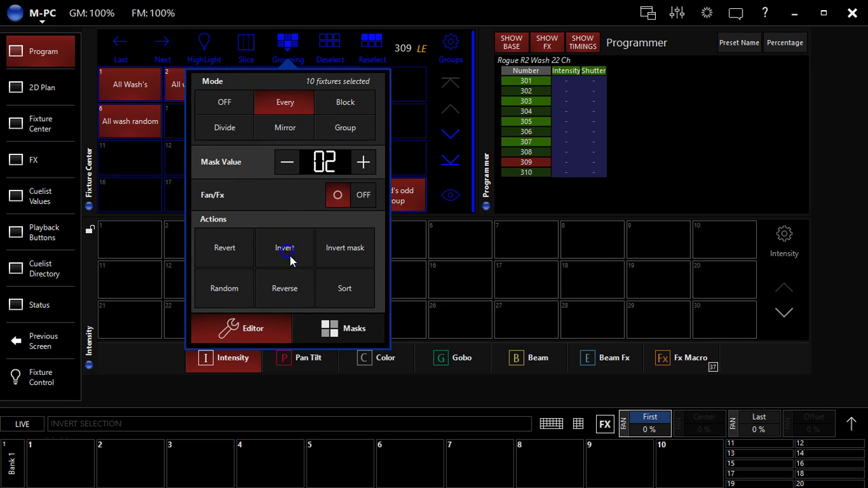
left_click(347, 157)
left_click(344, 250)
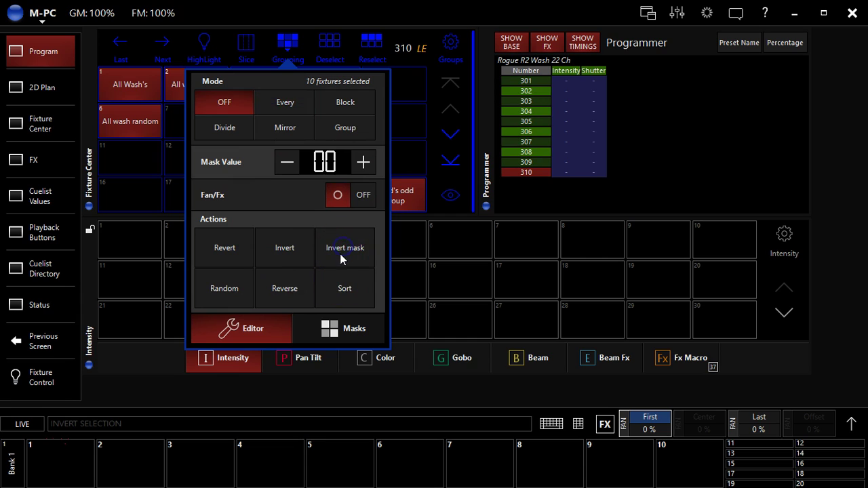
left_click(346, 256)
left_click(352, 261)
left_click(294, 254)
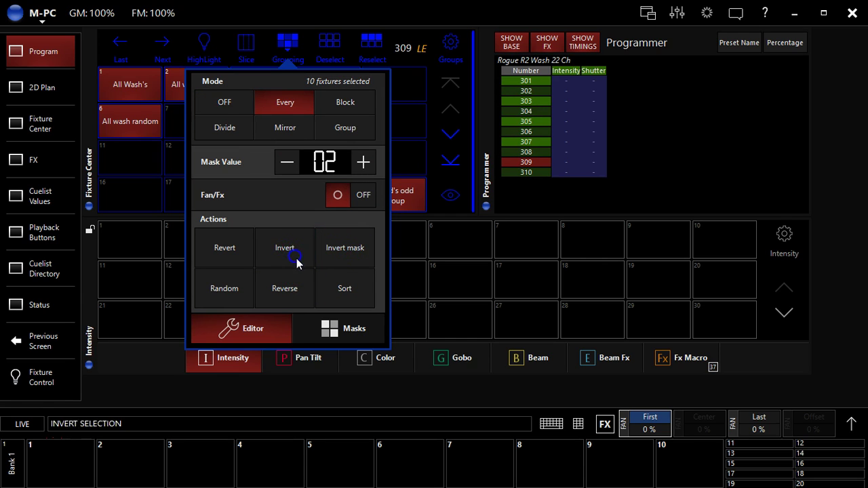
left_click(347, 250)
left_click(283, 250)
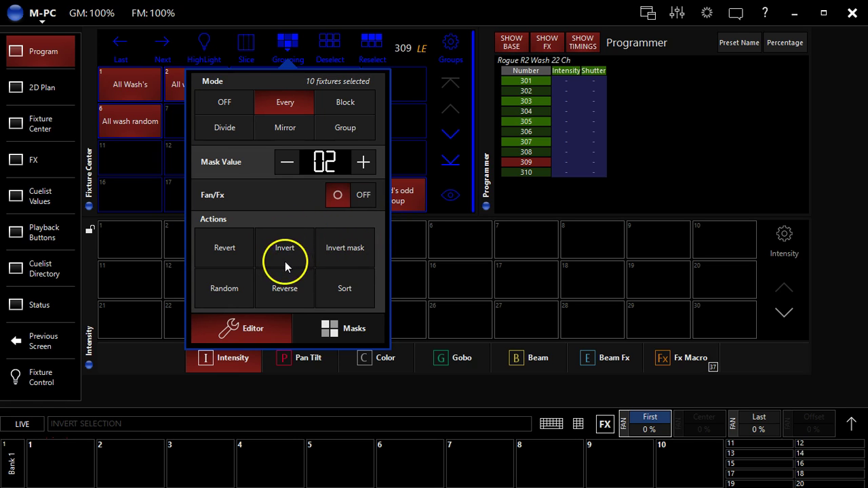
left_click(350, 267)
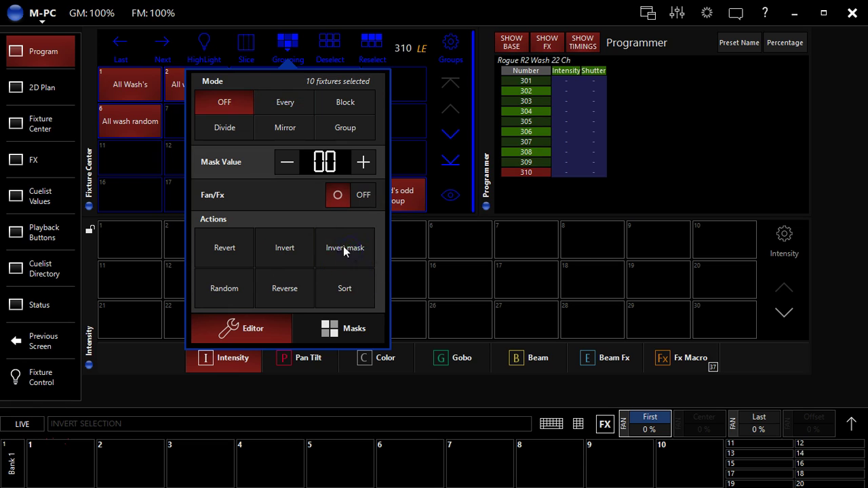
left_click(344, 248)
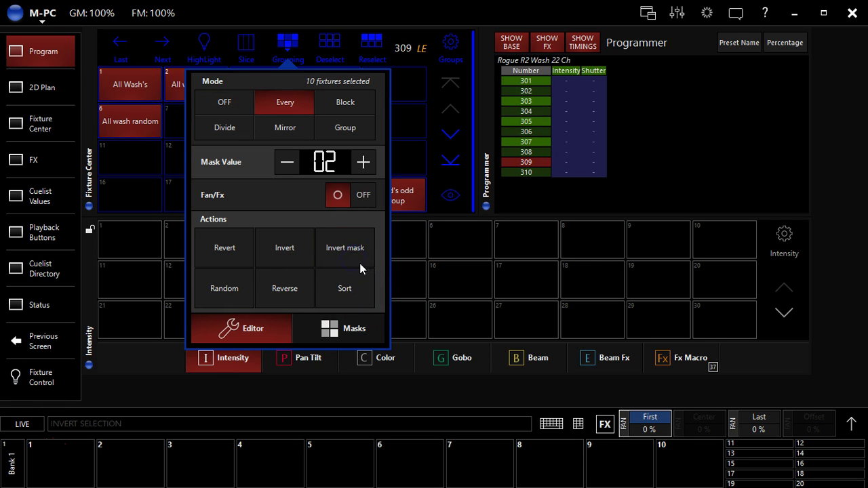
- Test the Reverse and Sort actions on the order of the masked wash fixture selection
left_click(350, 306)
left_click(352, 280)
left_click(247, 303)
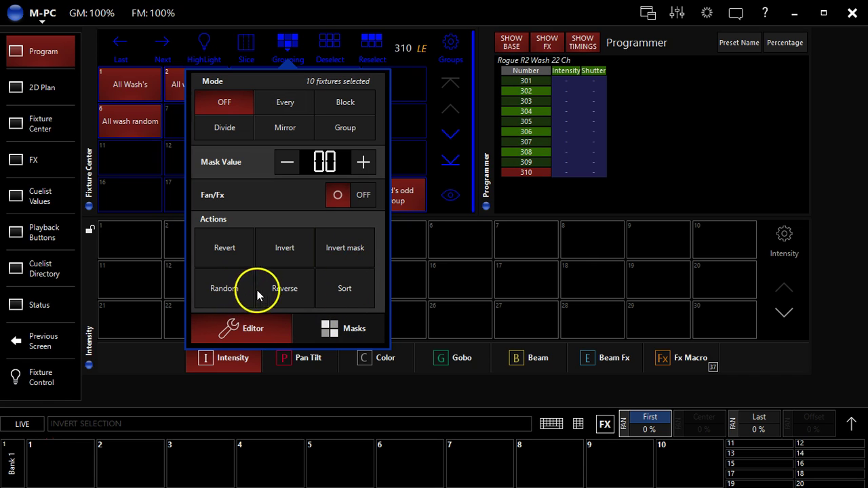
left_click(281, 288)
left_click(293, 300)
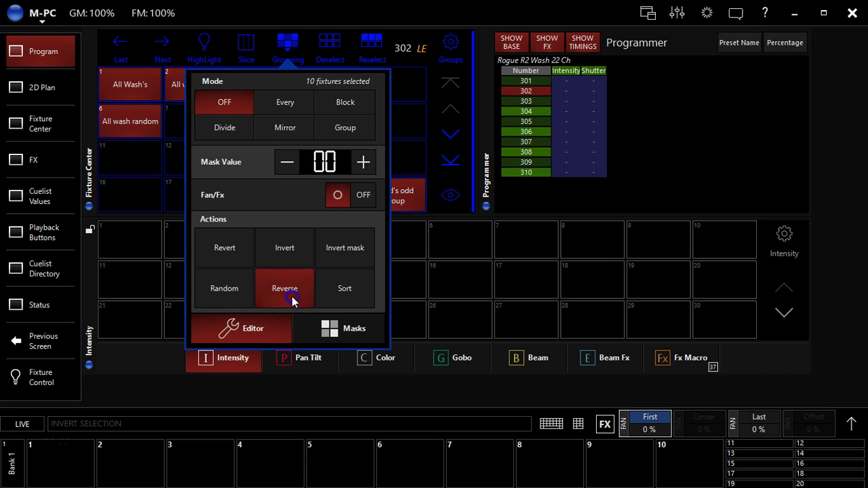
left_click_drag(548, 47, 503, 77)
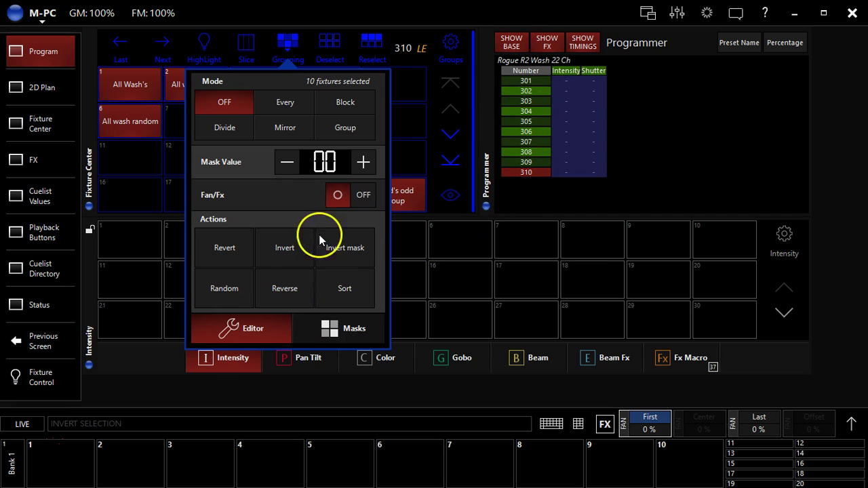
left_click(290, 288)
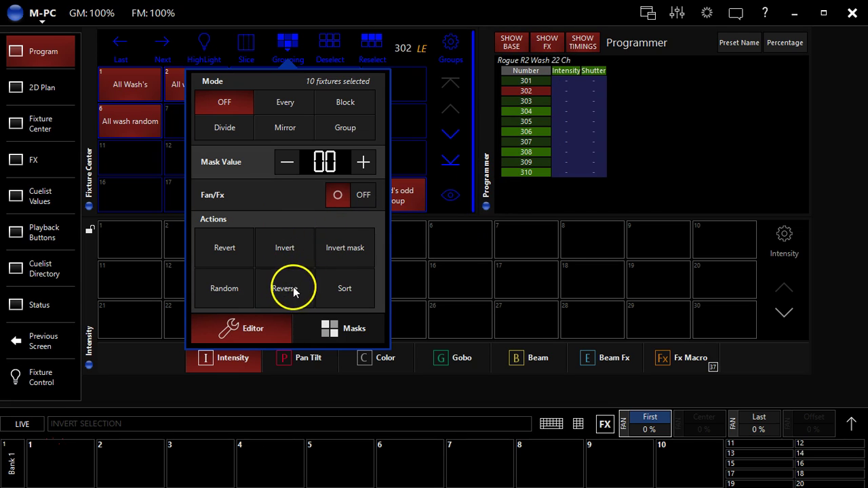
left_click(347, 298)
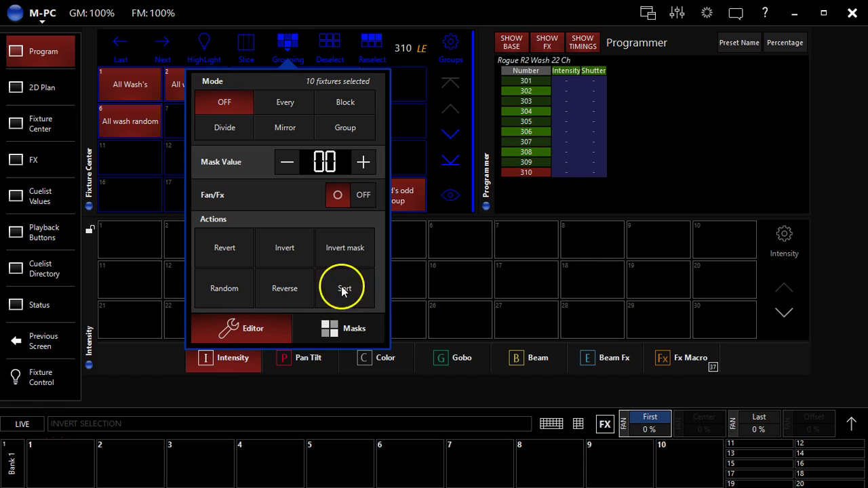
- Examine the preset masks in the grouping options and in the Fixture Center's mask list
left_click(290, 47)
left_click(288, 61)
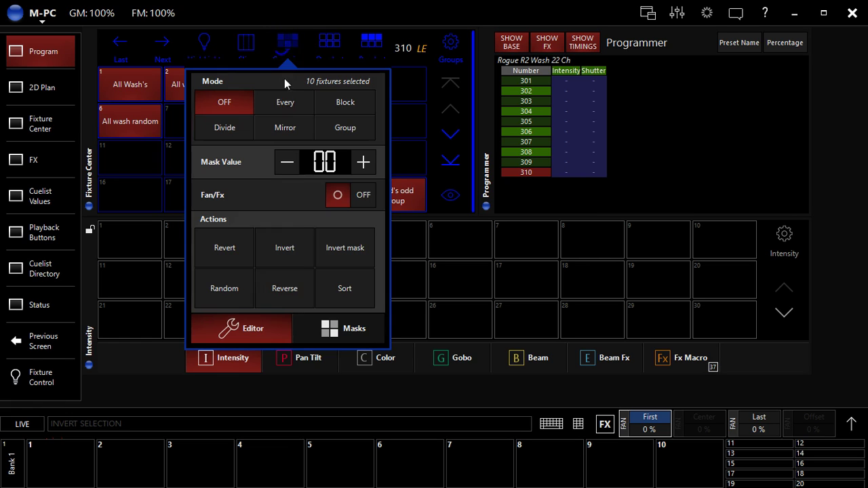
left_click(343, 331)
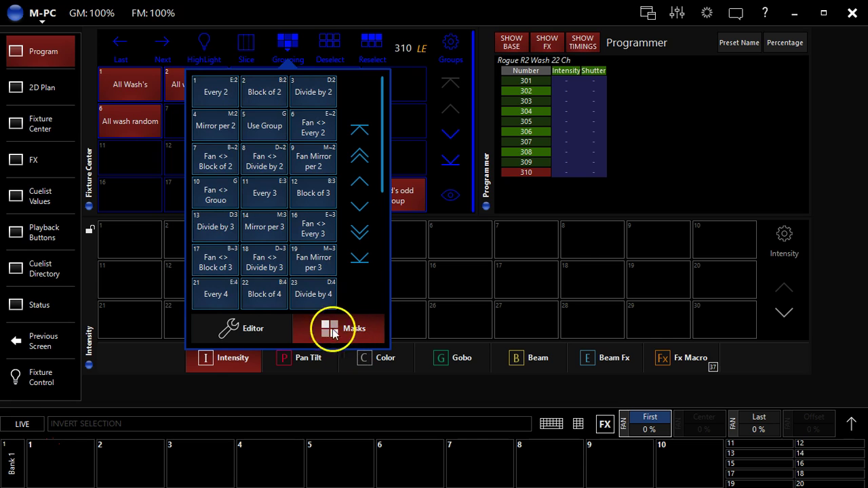
left_click(233, 327)
left_click(39, 134)
left_click(41, 131)
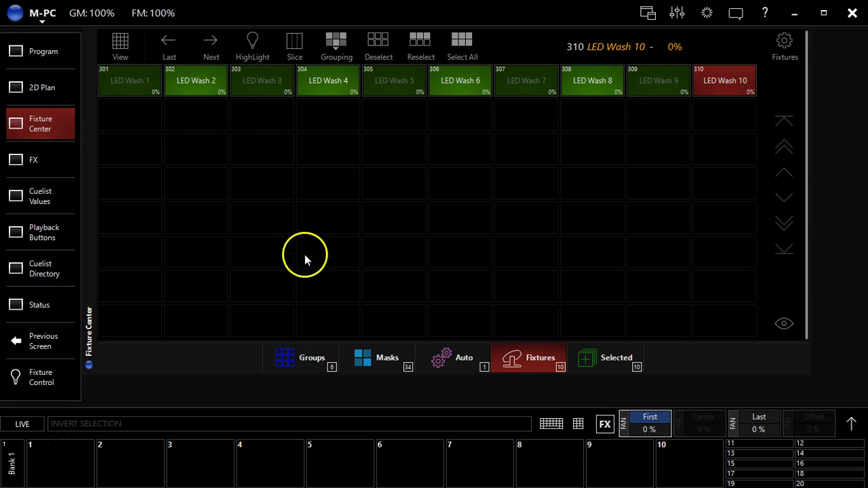
left_click(367, 357)
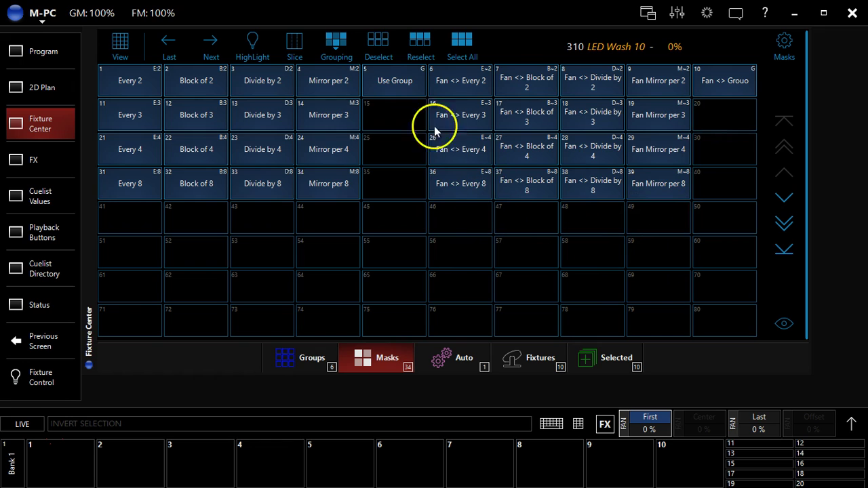
- Apply the Fan <> Every 3 mask to the selection, and check its grouping settings and fixtures in the 2D Plan
left_click(340, 43)
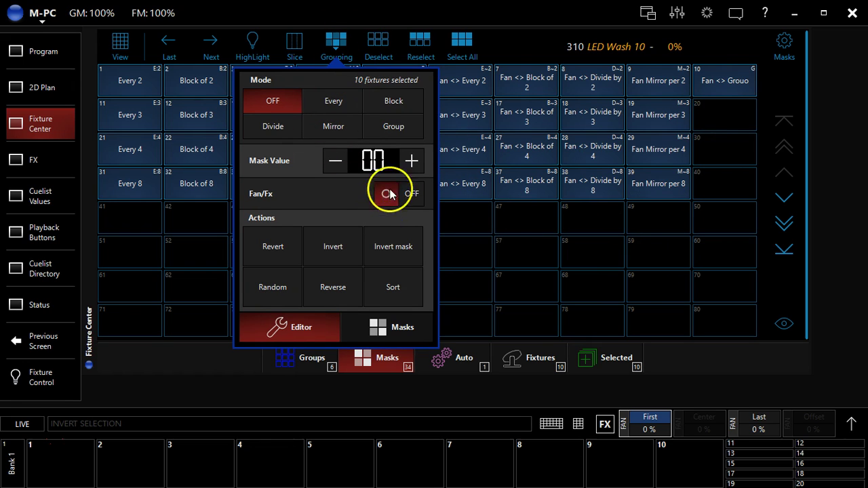
left_click(338, 41)
left_click(452, 116)
left_click(333, 40)
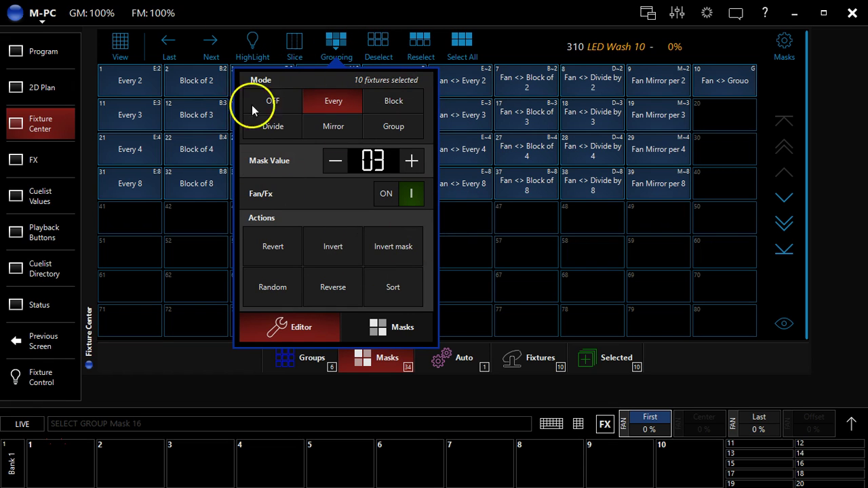
left_click(343, 41)
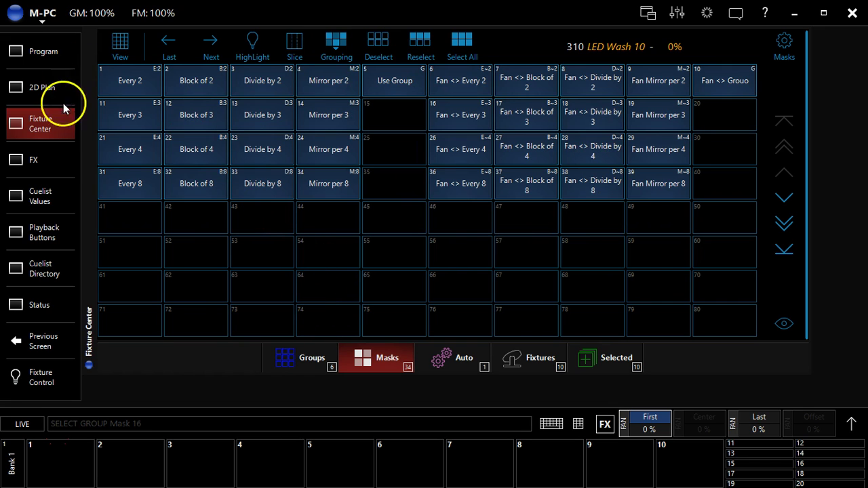
left_click(44, 87)
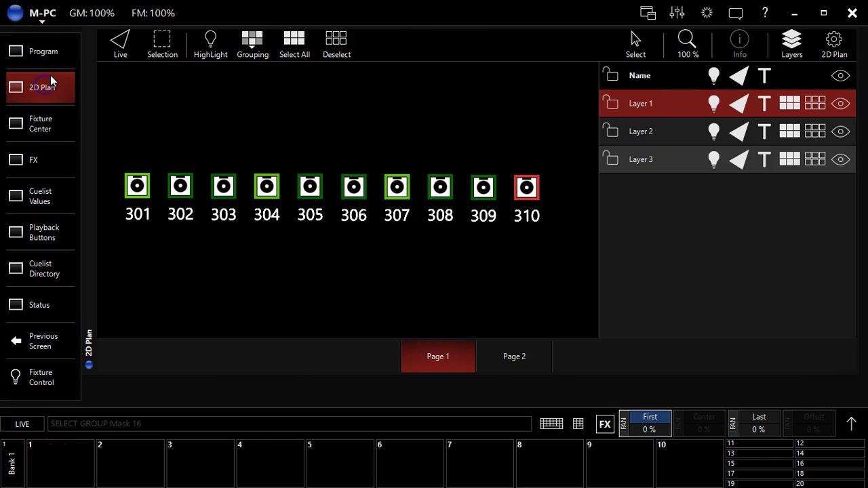
left_click(47, 54)
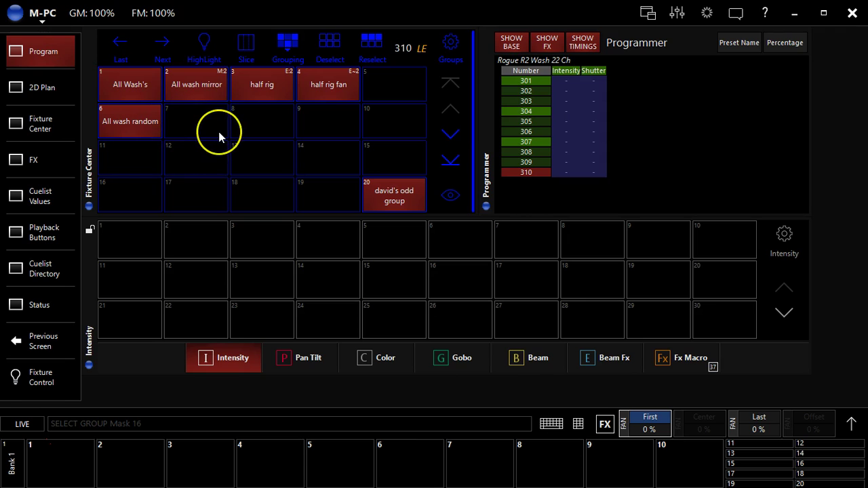